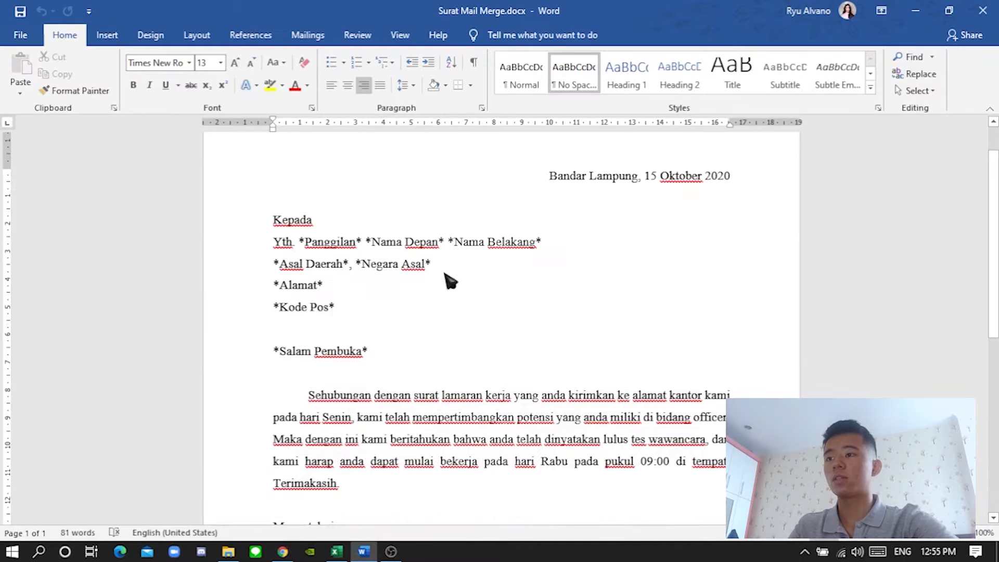
Examine the letter's placeholder fields, from the recipient line down to the opening greeting
scroll(439, 370, down, 1)
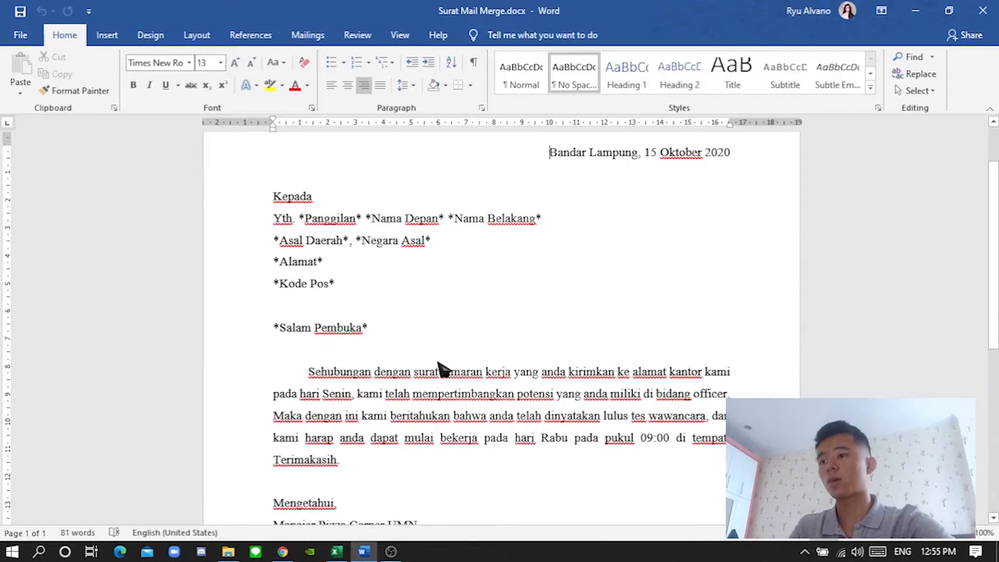
scroll(473, 359, down, 1)
scroll(530, 369, up, 1)
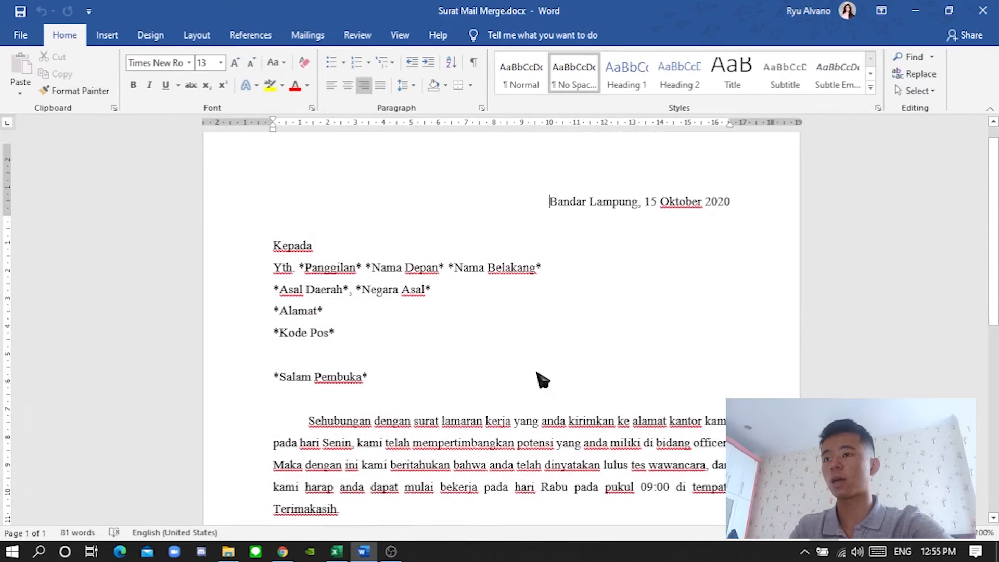
scroll(541, 379, down, 1)
scroll(540, 381, up, 1)
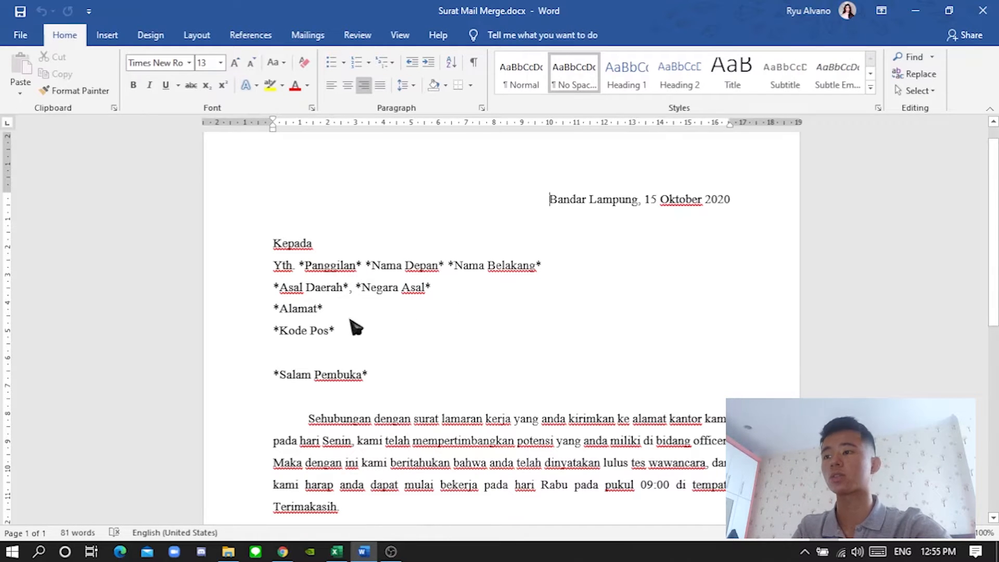
click(319, 357)
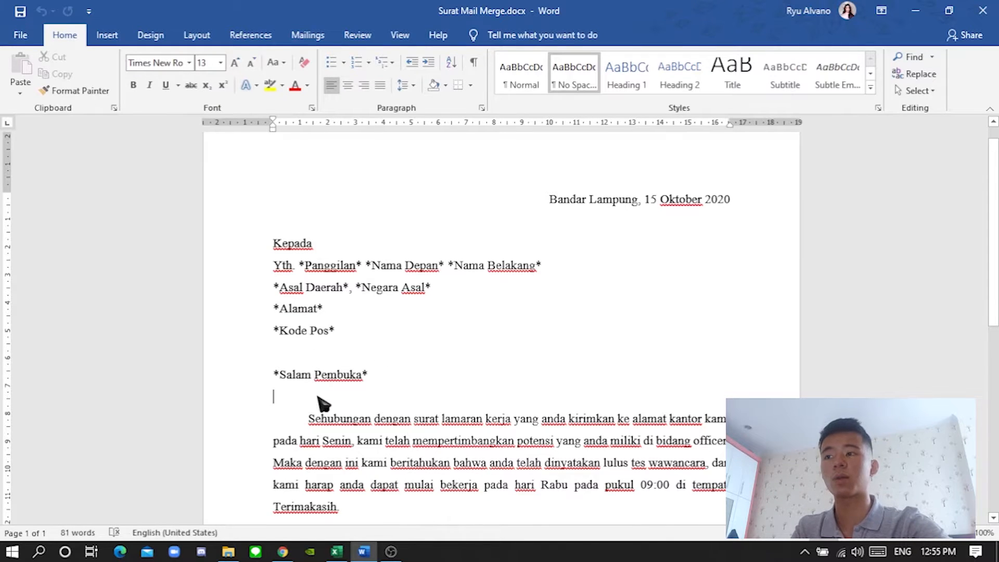
click(376, 309)
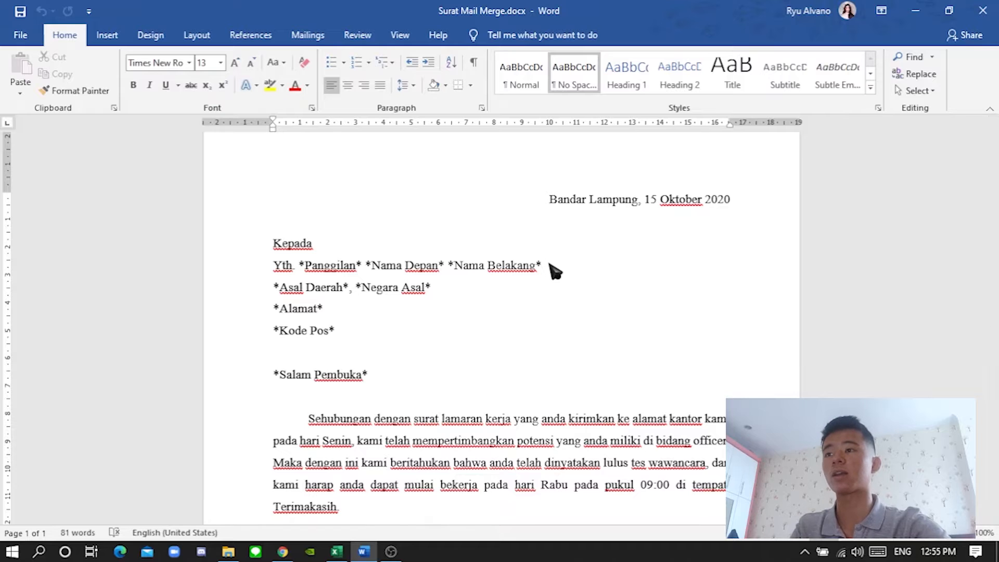
Switch to Excel, create a new blank workbook in a maximized window and narrow column A
click(336, 552)
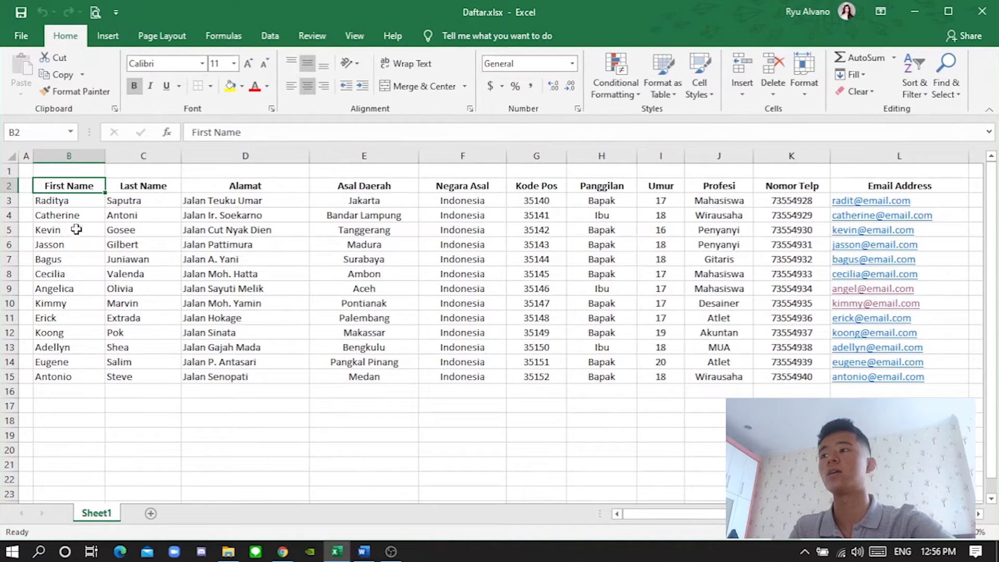
click(28, 41)
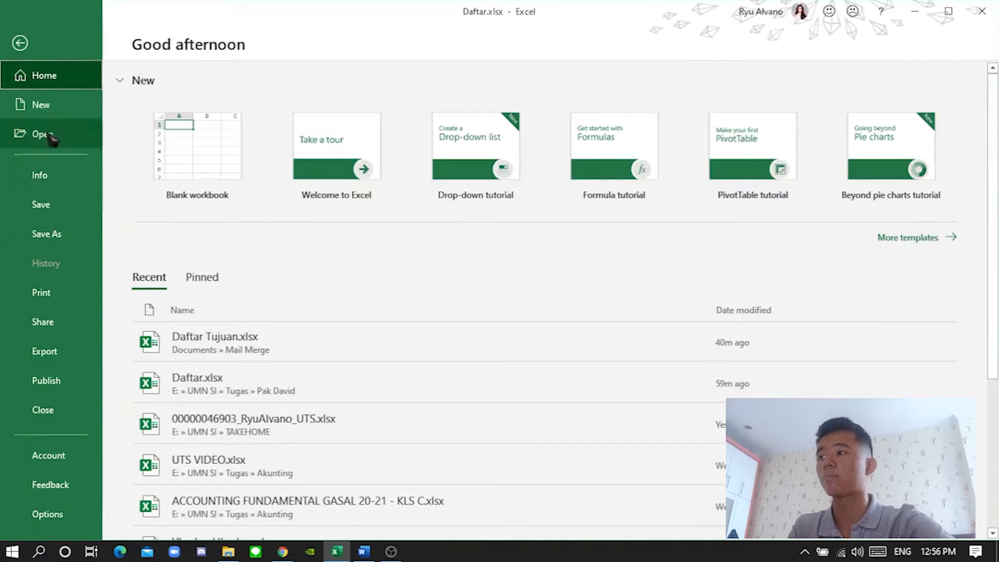
click(31, 104)
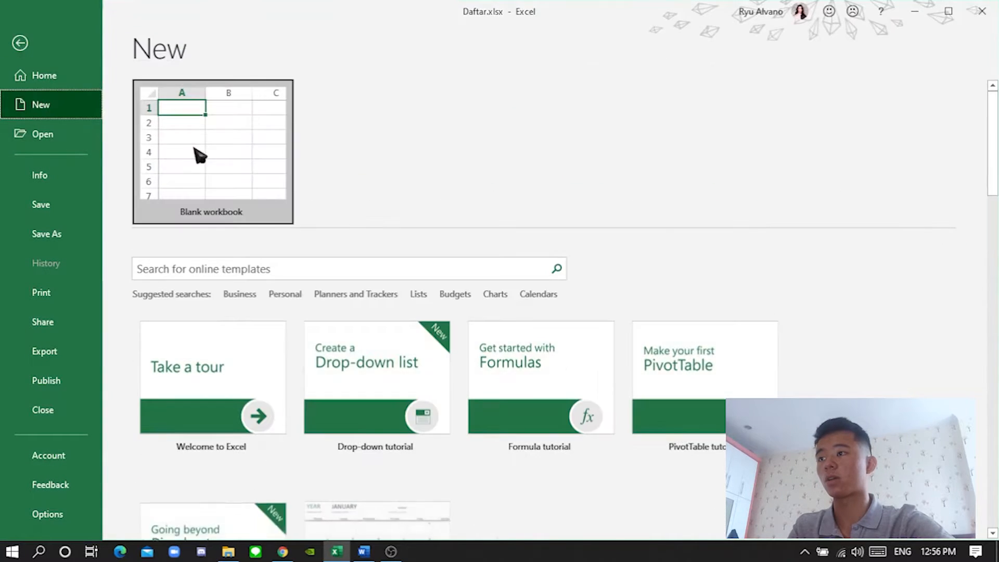
click(200, 151)
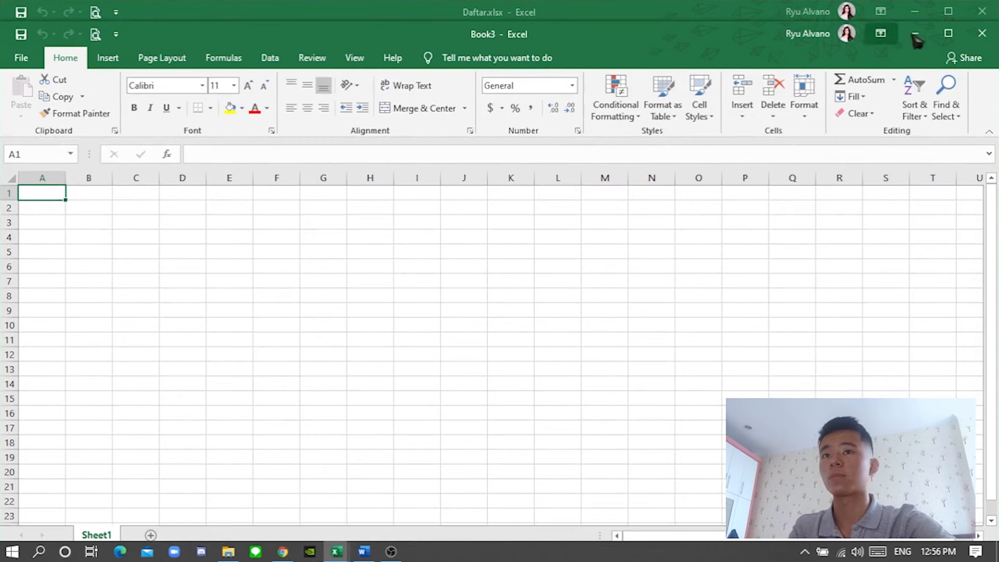
click(948, 33)
drag(65, 155, 32, 156)
Enter the headers Nama Depan, Nama Belakang, Alamat and Asal Daerah in cells B2 to E2
click(59, 181)
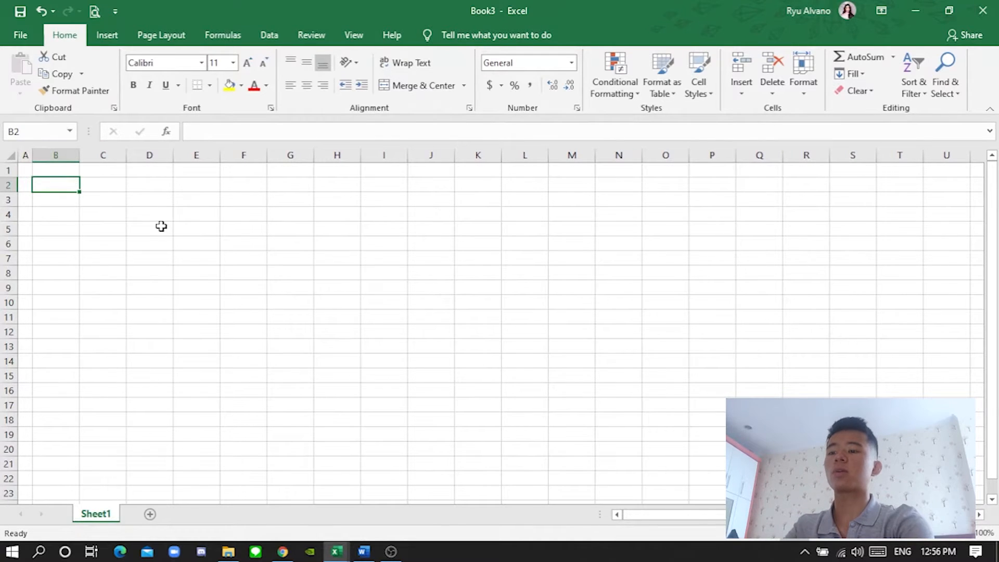
text(Nama Depan)
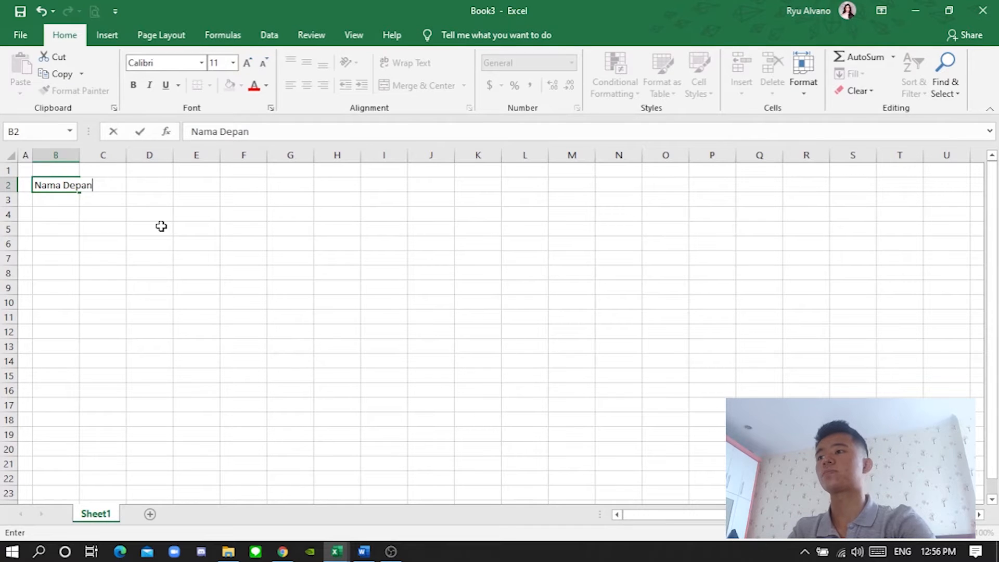
key(Tab)
text(Nama Belakang)
key(Tab)
text(Alamt)
key(Tab)
text(Asal D)
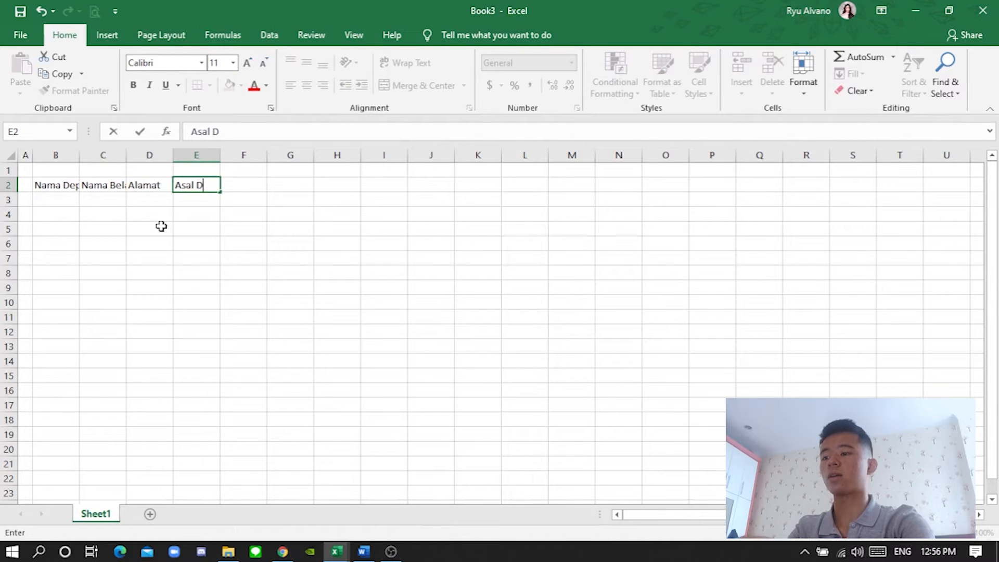
text(aerah)
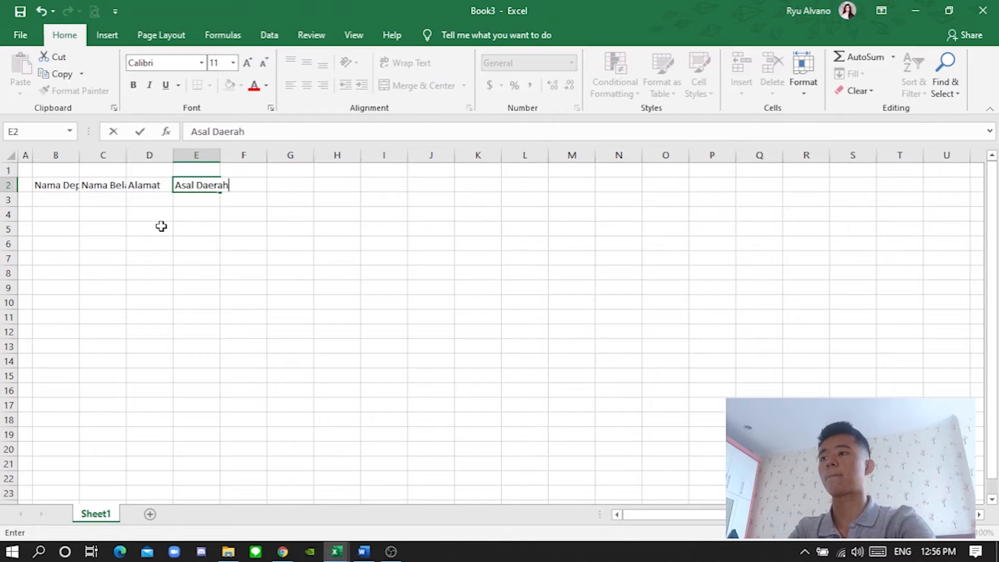
Continue the header row with Negara Asal, Kode Pos and Panggilan in cells F2 to H2
key(Tab)
text(Nega)
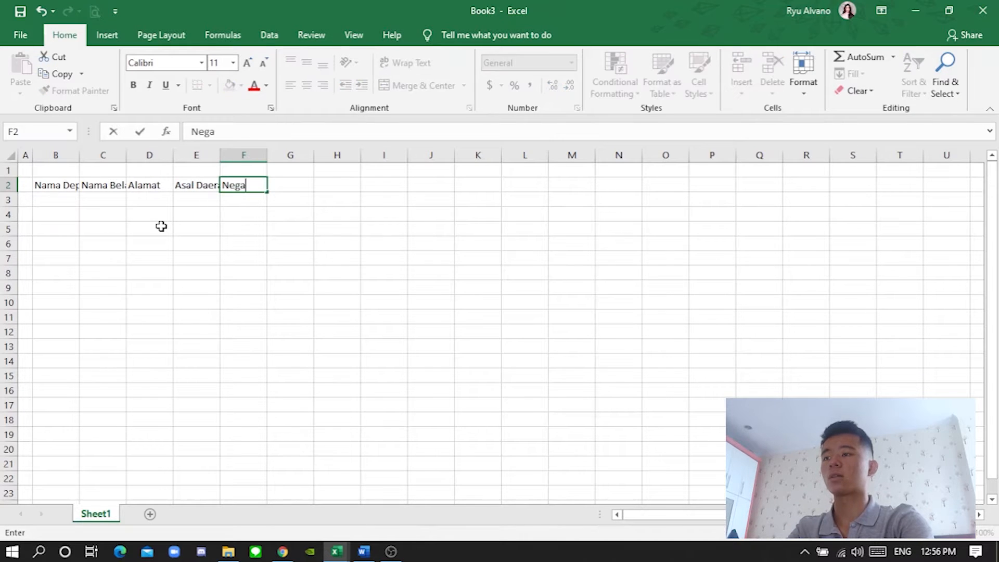
text(ra Asal)
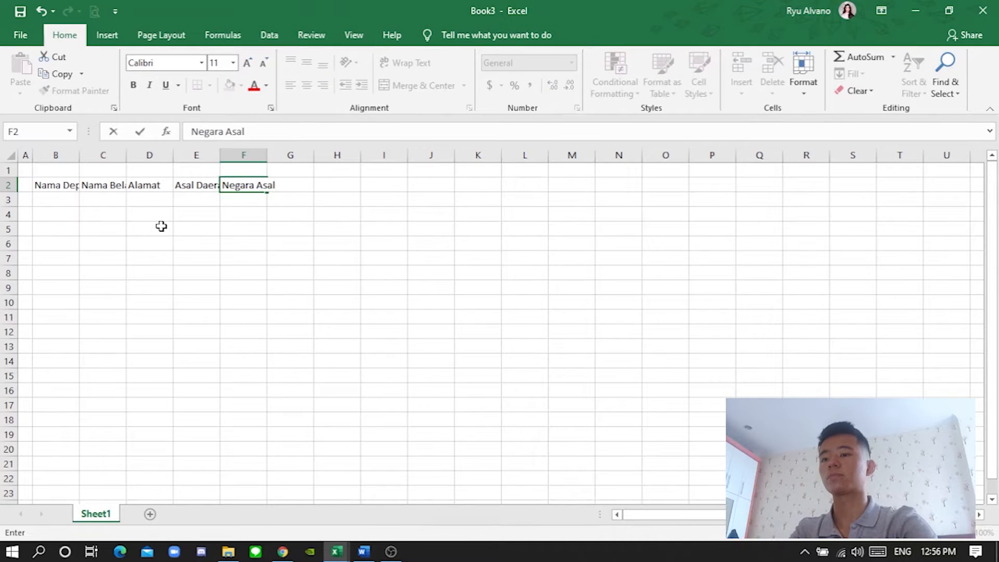
key(Tab)
text(KOD)
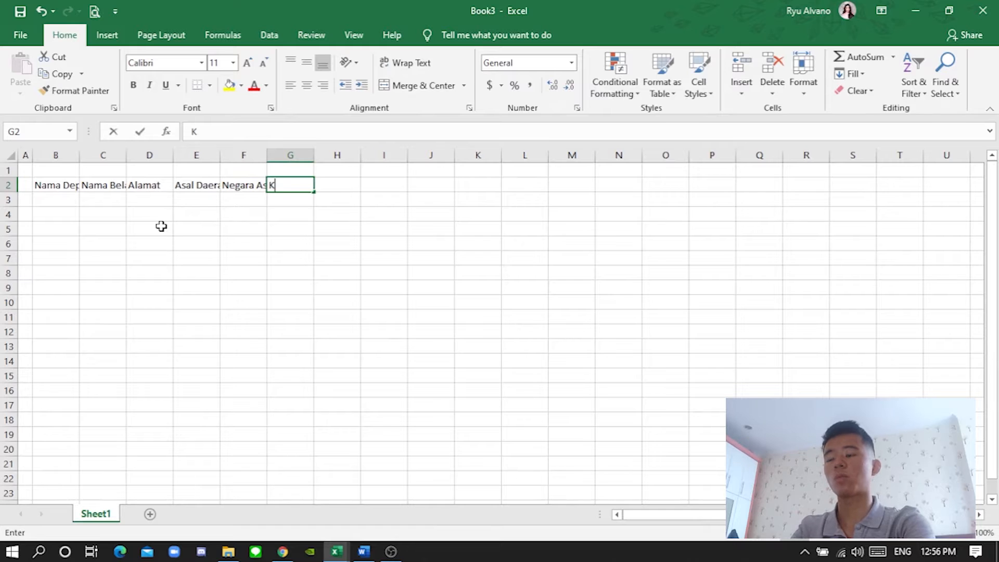
key(BackSpace)
key(BackSpace)
text(ode Pos)
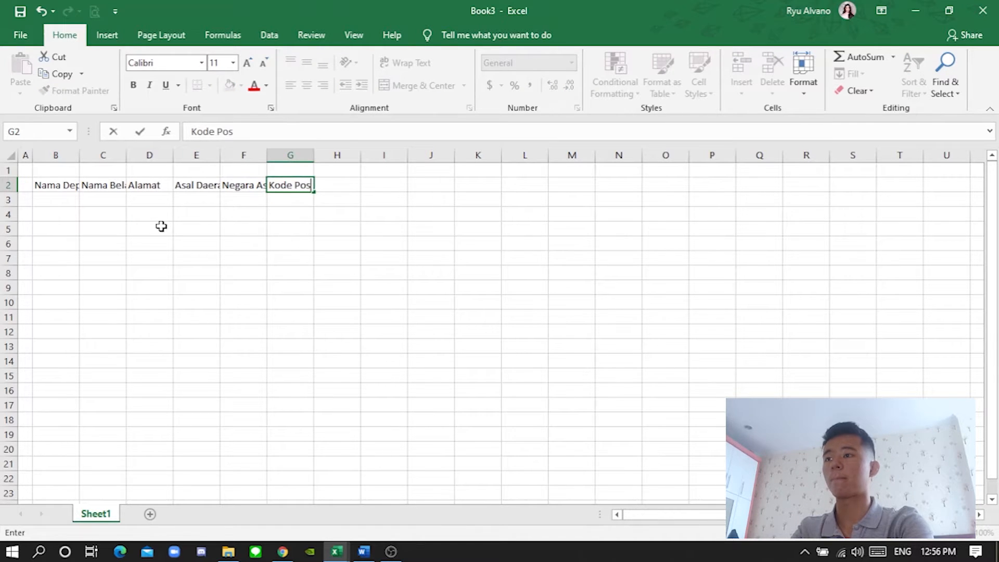
key(Tab)
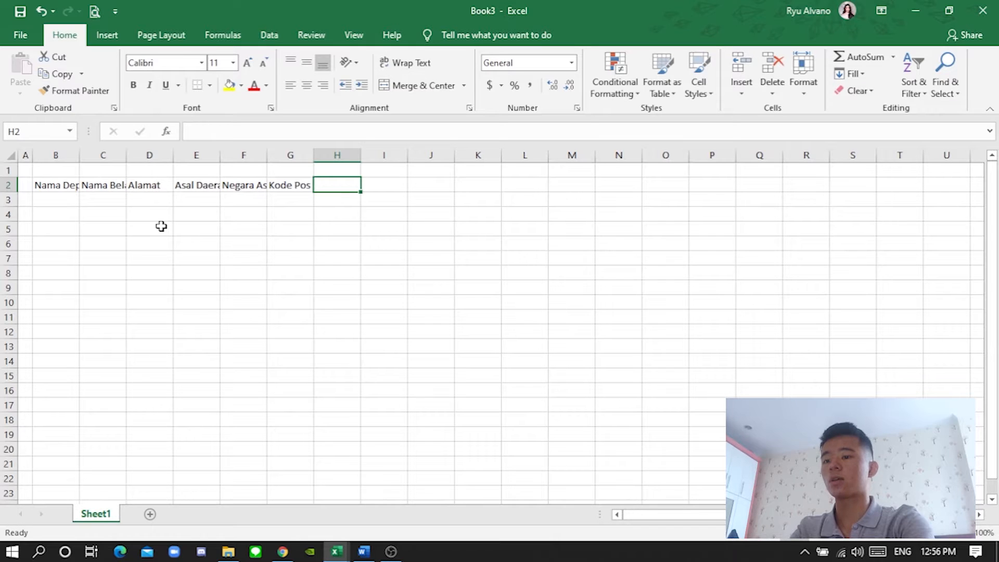
text(Panggilan)
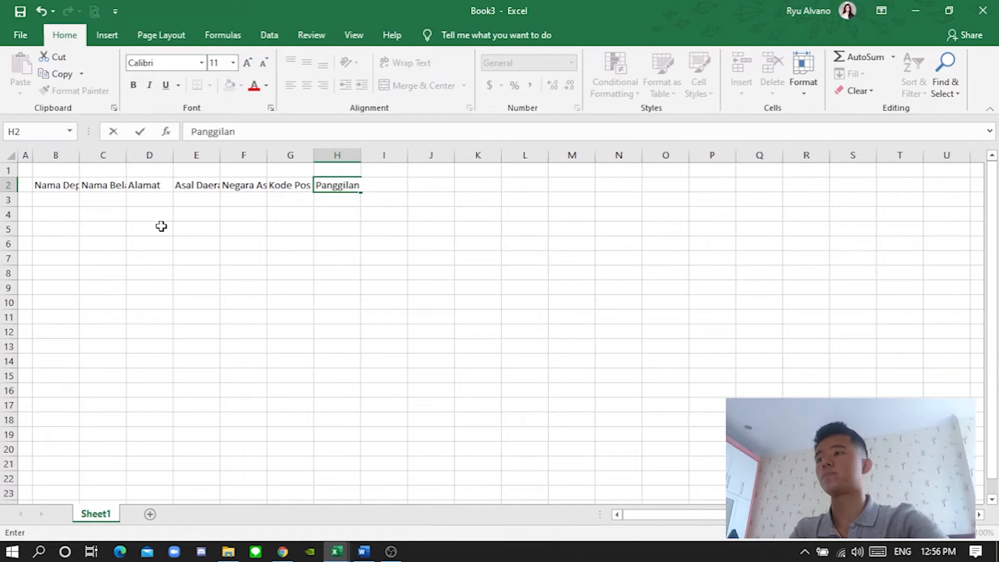
click(107, 220)
click(71, 203)
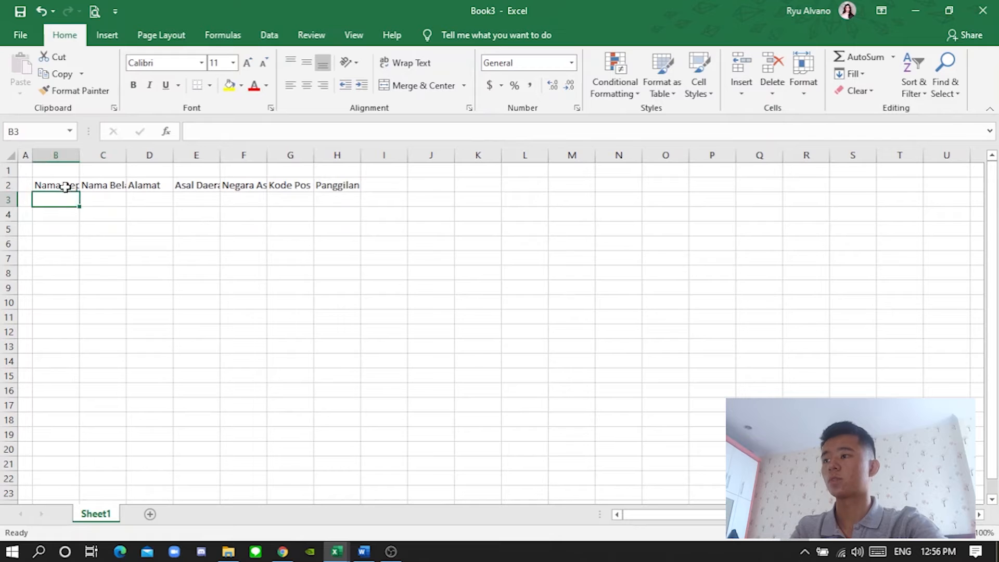
Widen columns B through H so that each header fits inside its column
click(65, 186)
drag(79, 155, 461, 160)
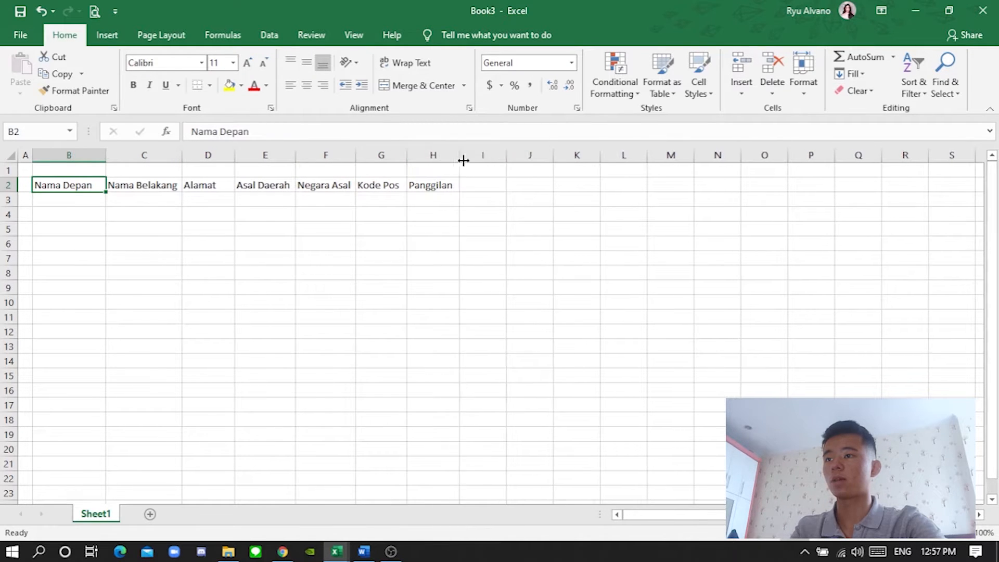
mouse_move(86, 192)
mouse_down()
mouse_move(84, 200)
mouse_move(94, 190)
mouse_up()
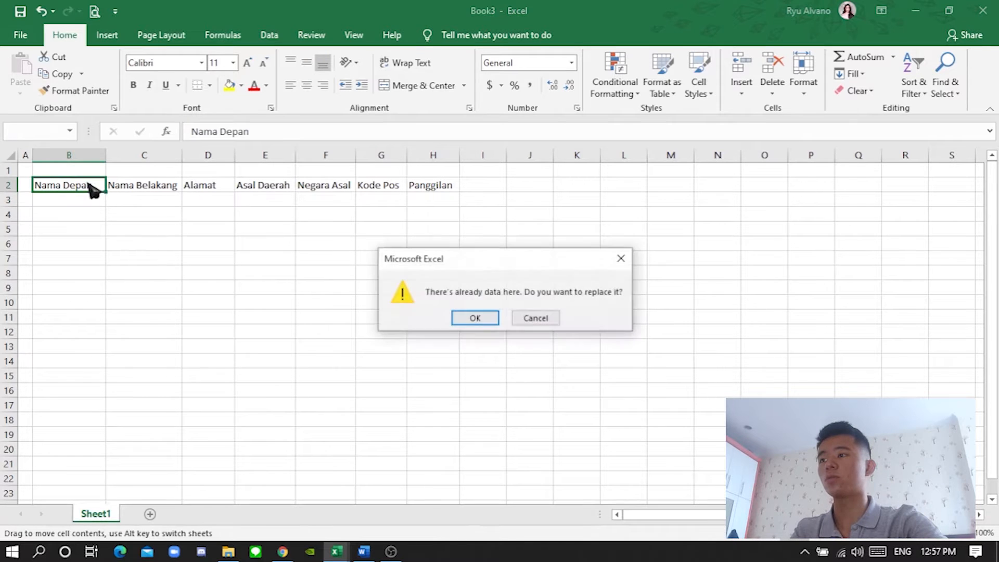
click(620, 258)
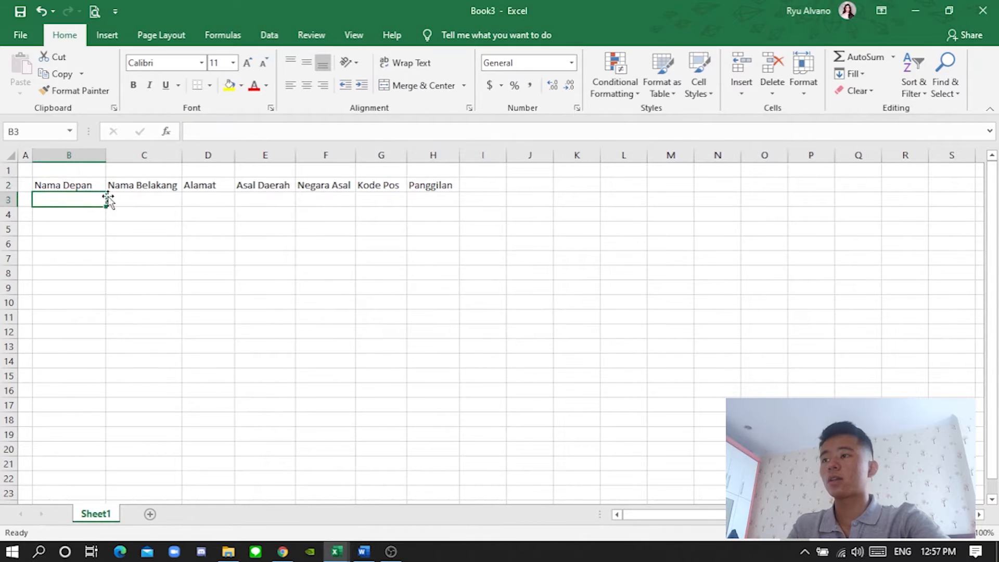
Copy the first names in B3:B15 of Daftar.xlsx into the new workbook's Nama Depan column, starting at B3
click(85, 183)
click(341, 555)
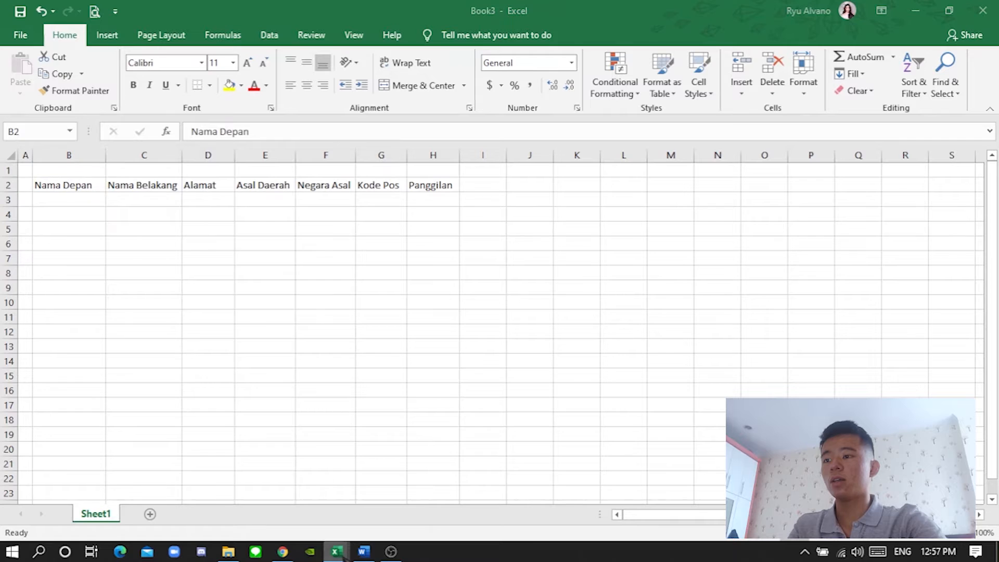
click(306, 495)
click(91, 198)
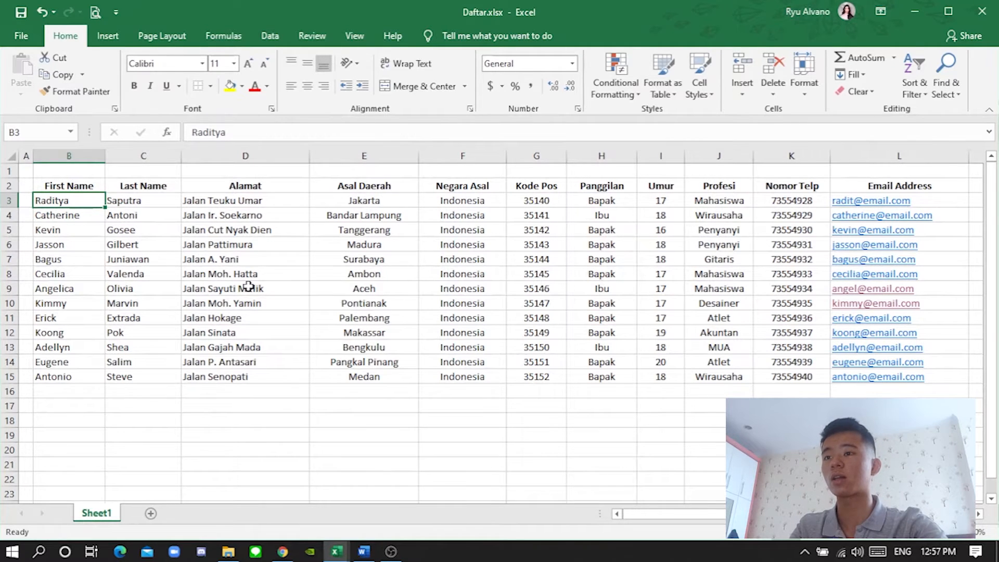
drag(66, 202, 70, 380)
right_click(74, 230)
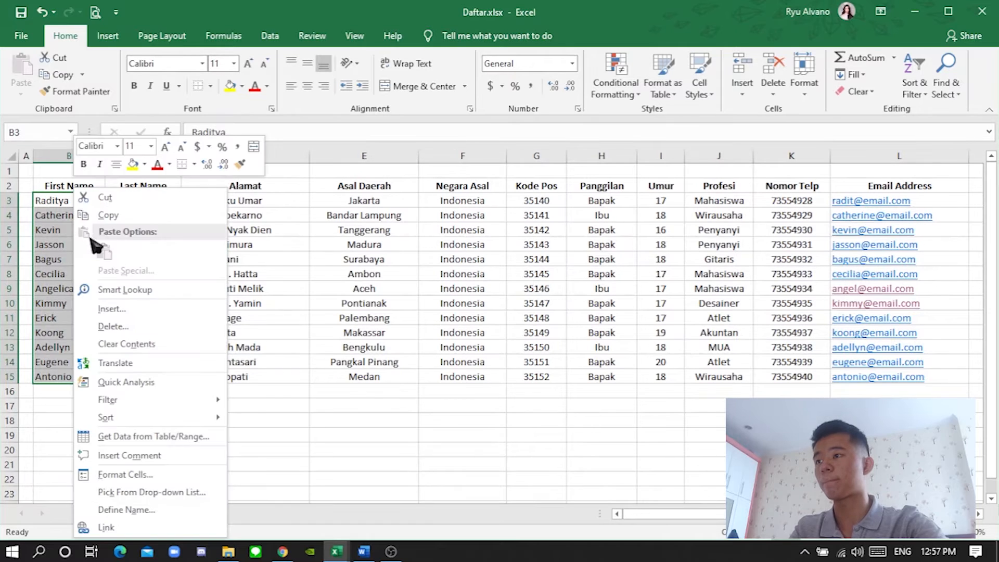
click(108, 215)
key(alt+Tab)
click(89, 199)
key(ctrl+v)
click(109, 195)
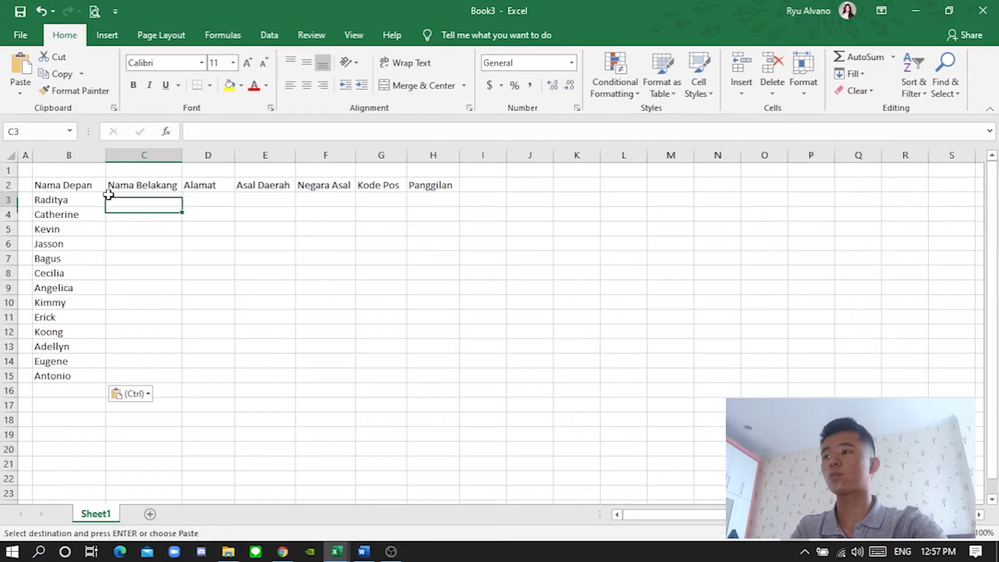
click(78, 199)
click(85, 186)
click(79, 203)
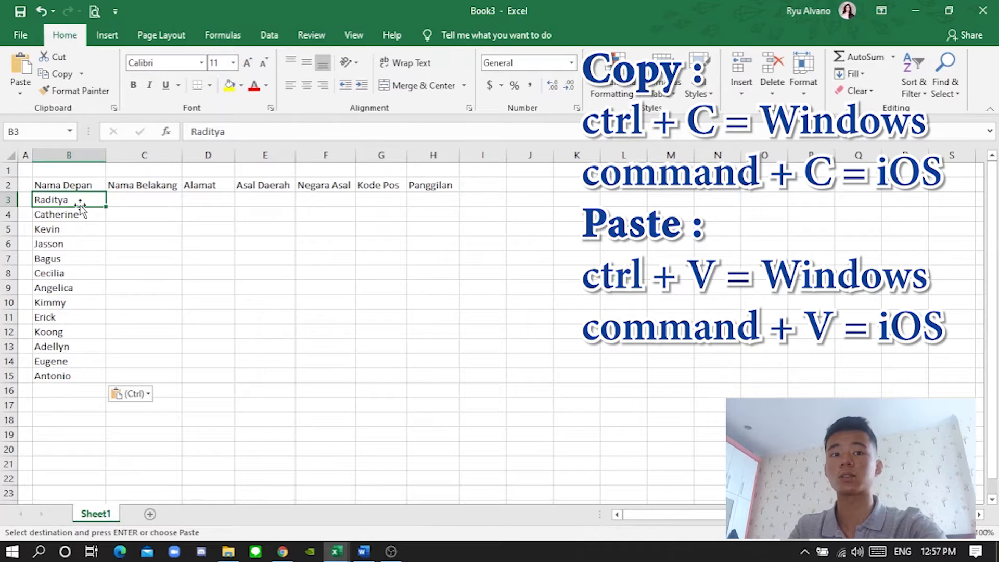
click(74, 184)
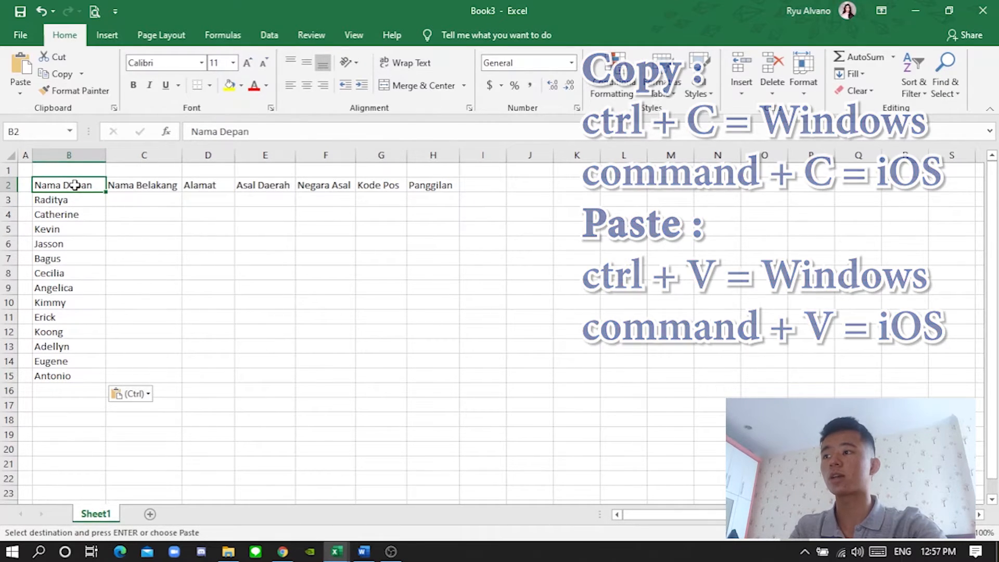
Copy the last names in C3:C15 of Daftar.xlsx into the new workbook's Nama Belakang column, starting at C3
key(alt+Tab)
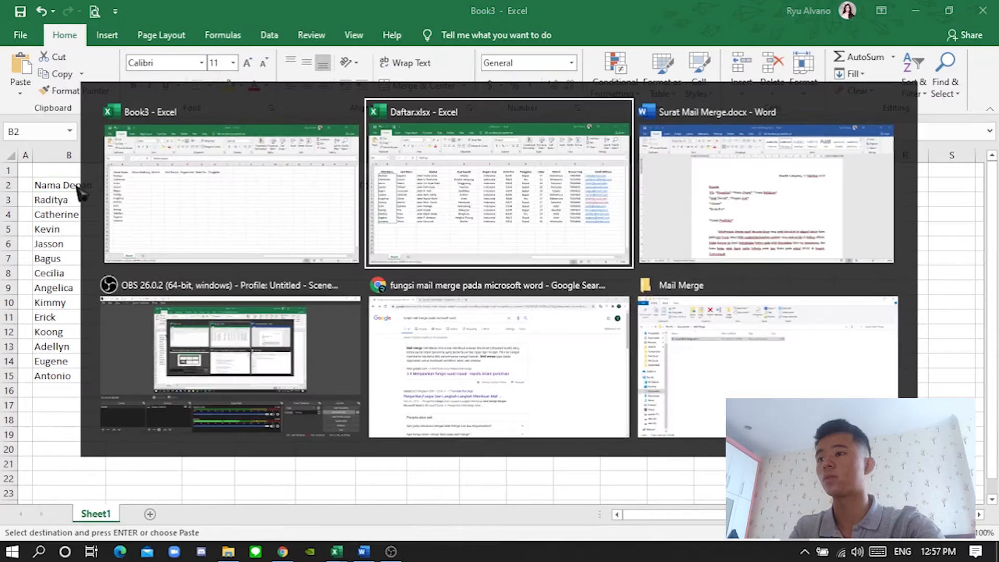
drag(125, 200, 126, 376)
key(ctrl+c)
key(alt+Tab)
click(138, 203)
key(ctrl+v)
Copy the Alamat entries in D3:D15 of Daftar.xlsx into the new workbook at D3 and widen that column to fit them
key(alt+Tab)
drag(271, 201, 256, 380)
key(ctrl+c)
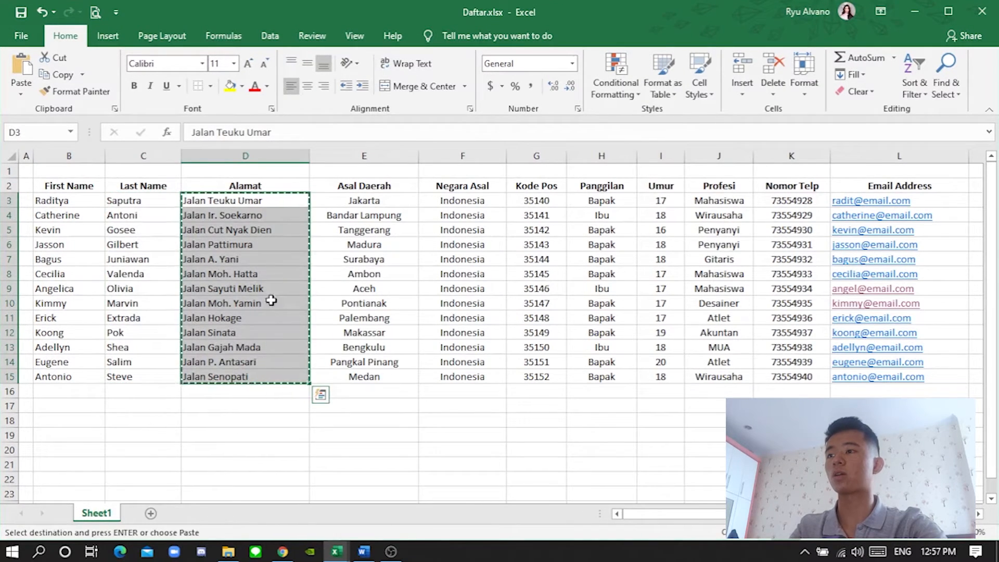
key(alt+Tab)
click(209, 203)
key(ctrl+v)
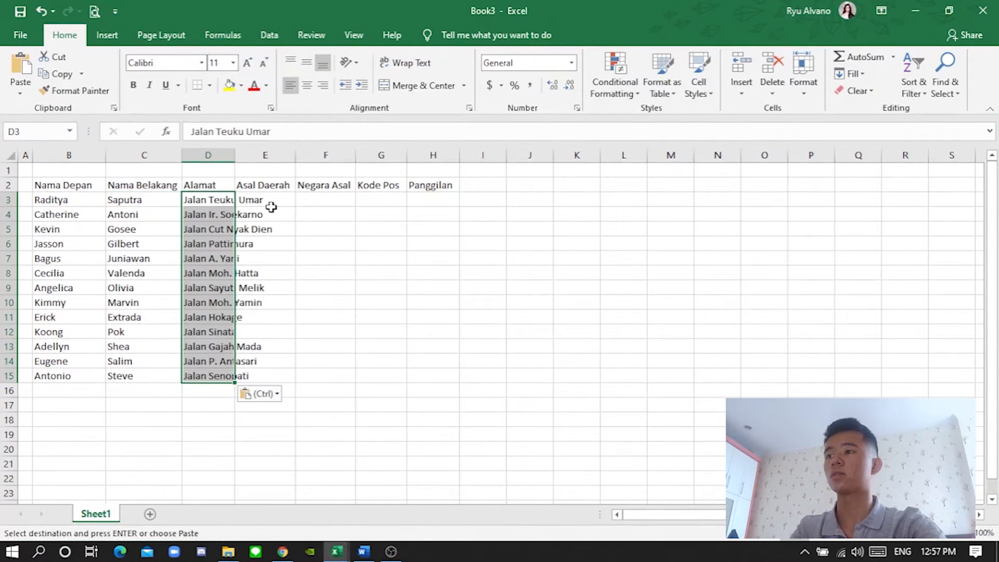
drag(236, 155, 279, 167)
click(150, 216)
Copy the Asal Daerah entries in E3:E15 of Daftar.xlsx into the new workbook, starting at E3
click(301, 198)
key(alt+Tab)
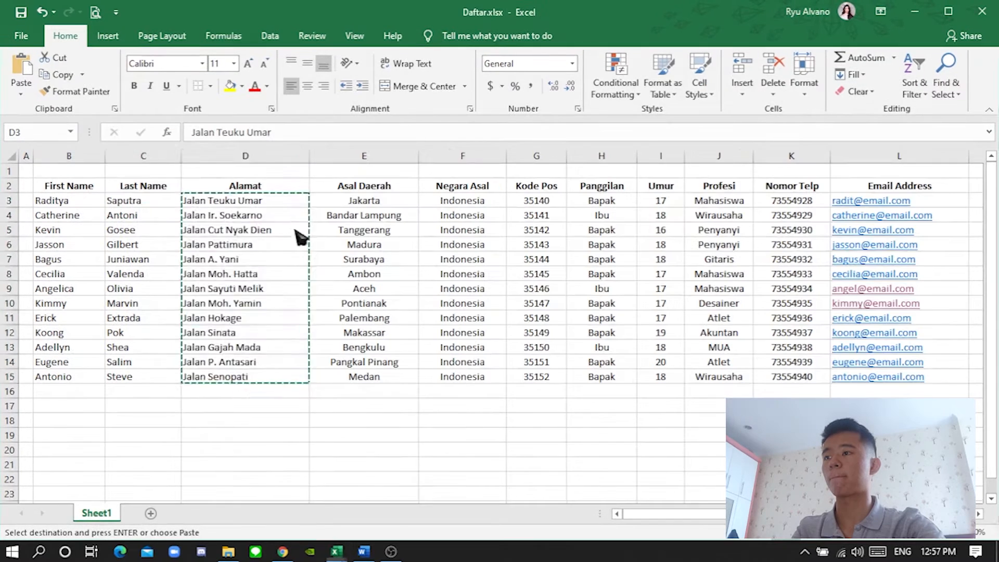
drag(329, 205, 350, 377)
key(ctrl+c)
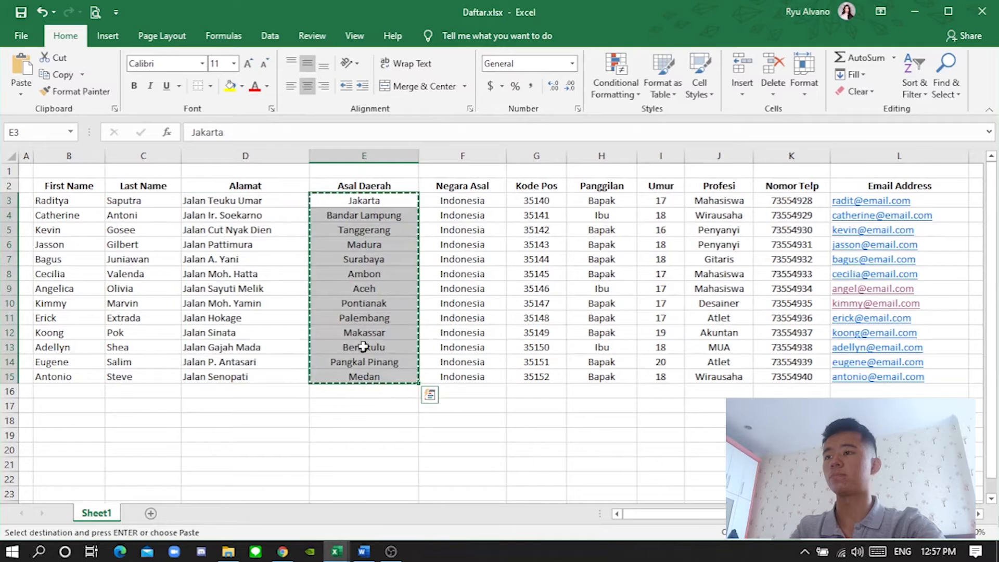
key(alt+Tab)
key(ctrl+v)
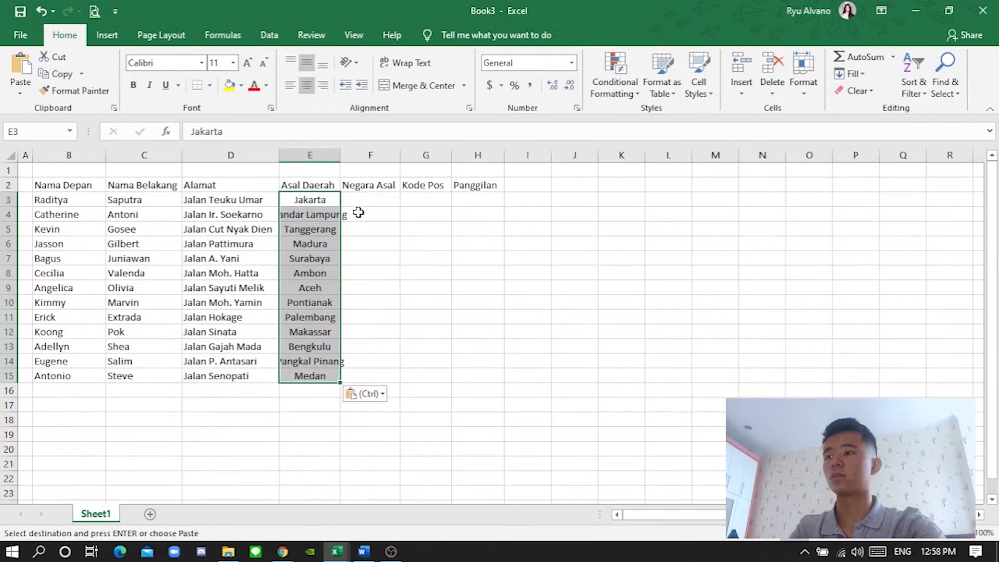
Widen the Asal Daerah column in the new workbook to fit its longest entries
drag(340, 155, 357, 158)
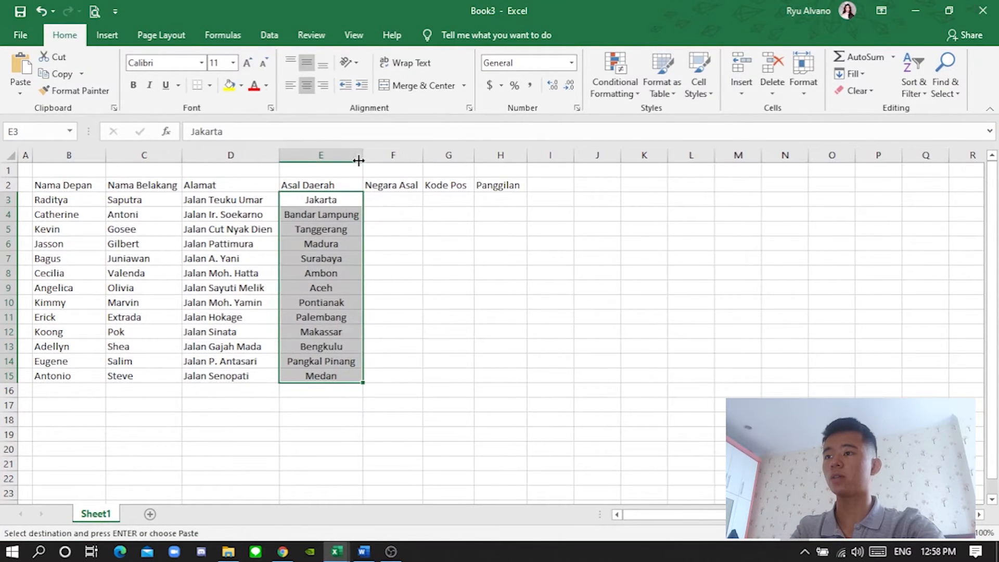
key(alt+Tab)
drag(453, 201, 457, 375)
key(ctrl+c)
key(alt+Tab)
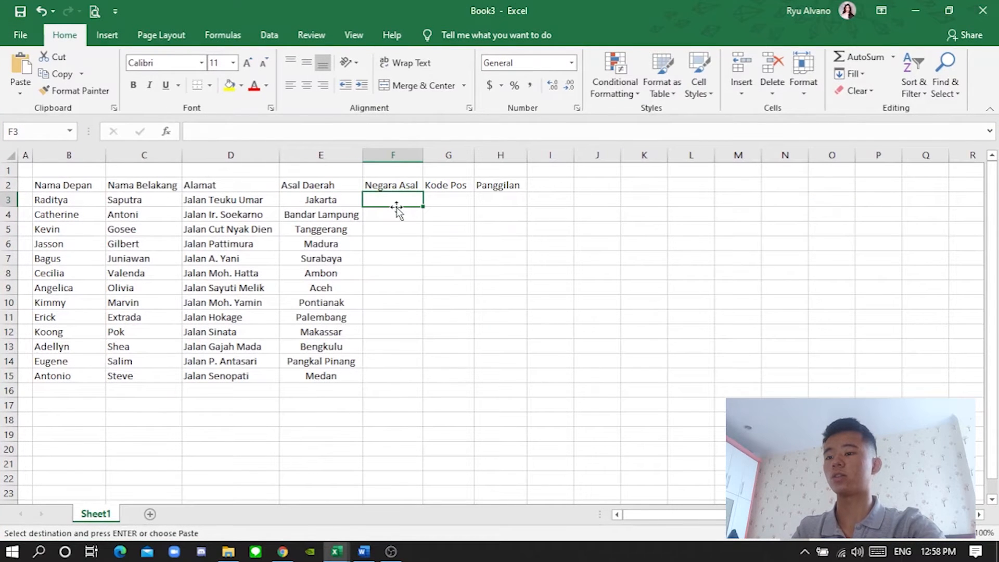
Enter Indonesia in F3 under Negara Asal and fill it down through F15
text(Indoe)
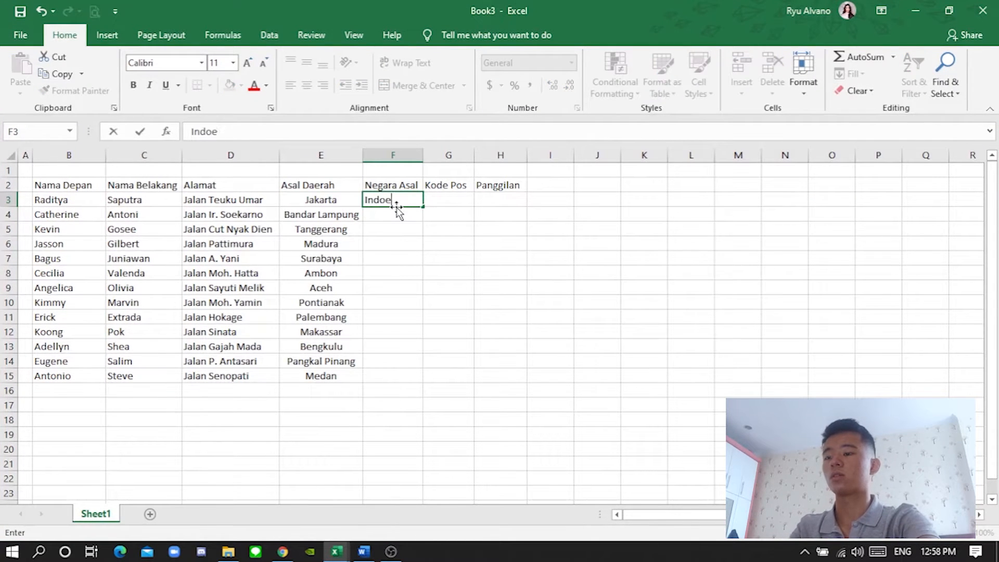
key(Return)
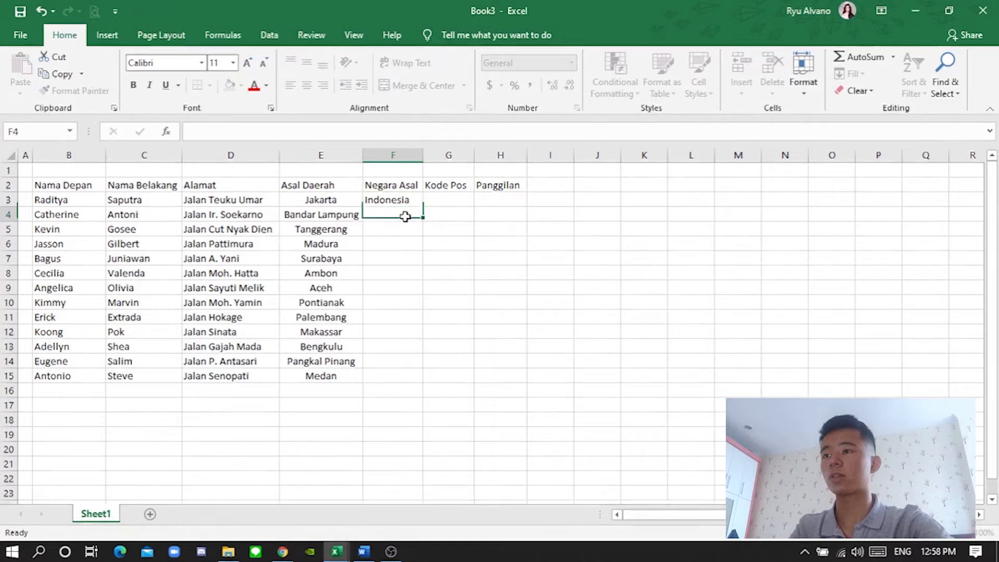
click(408, 201)
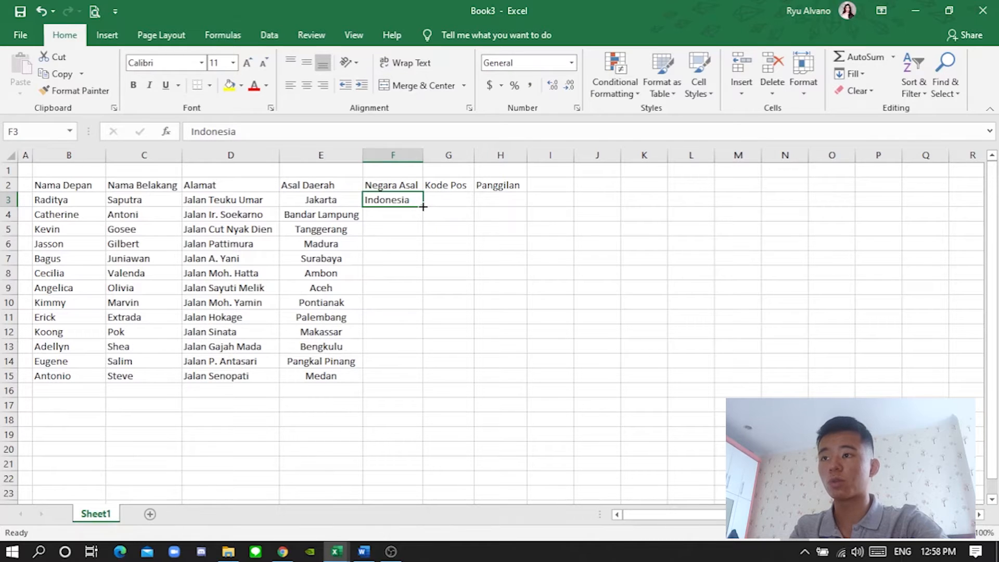
drag(423, 207, 421, 380)
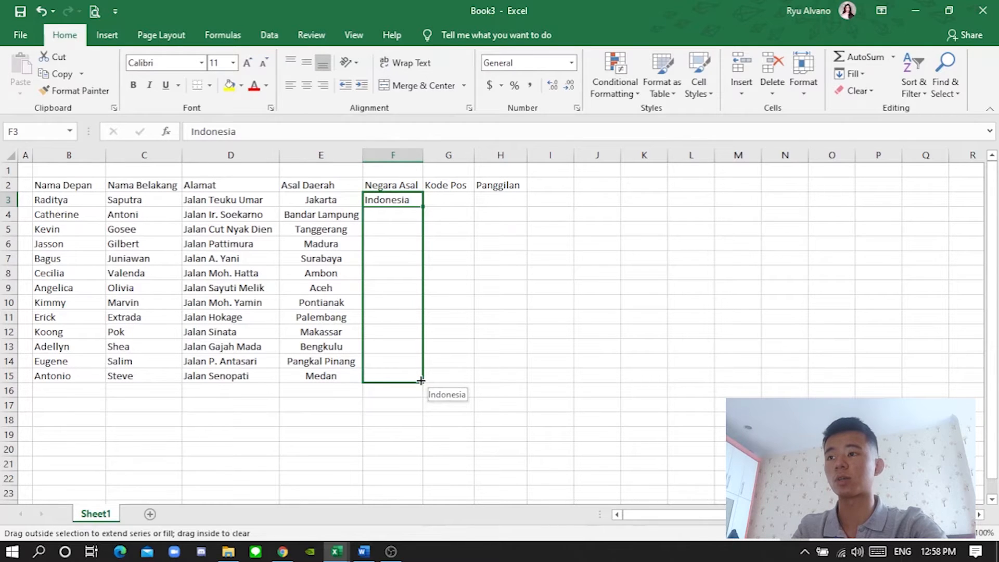
drag(420, 380, 420, 381)
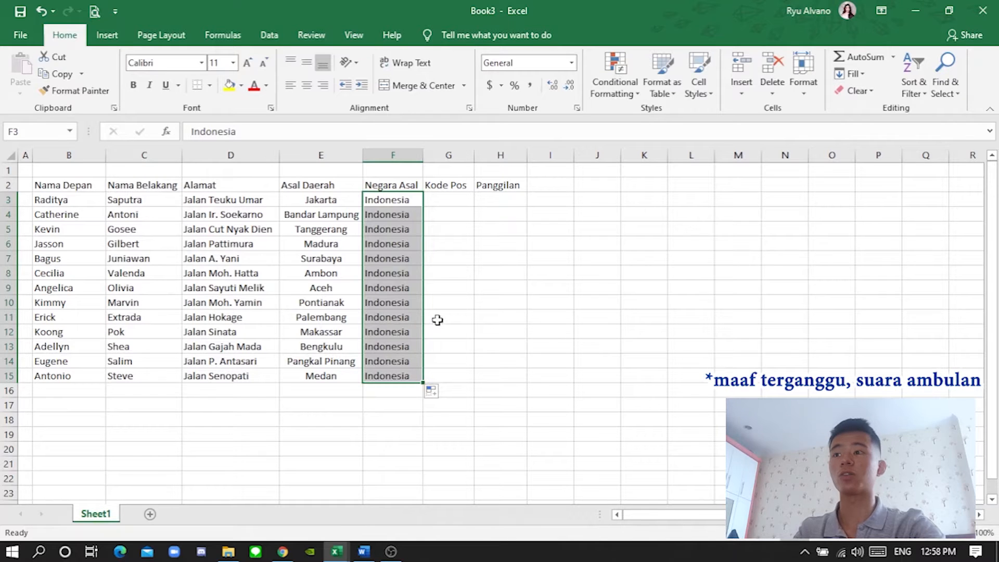
Enter 35140 in G3 under Kode Pos and fill it down as an increasing series through G15
click(430, 199)
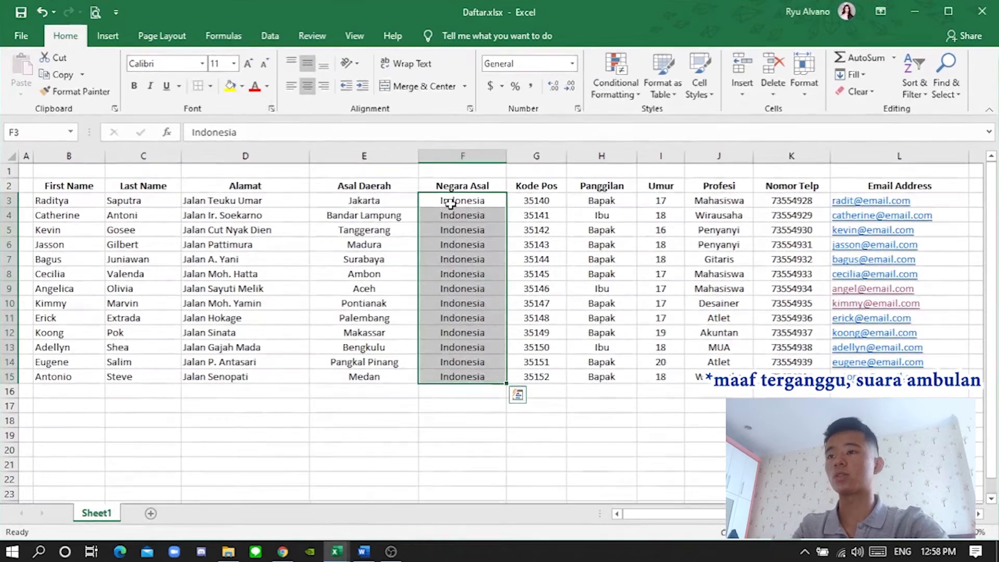
click(528, 199)
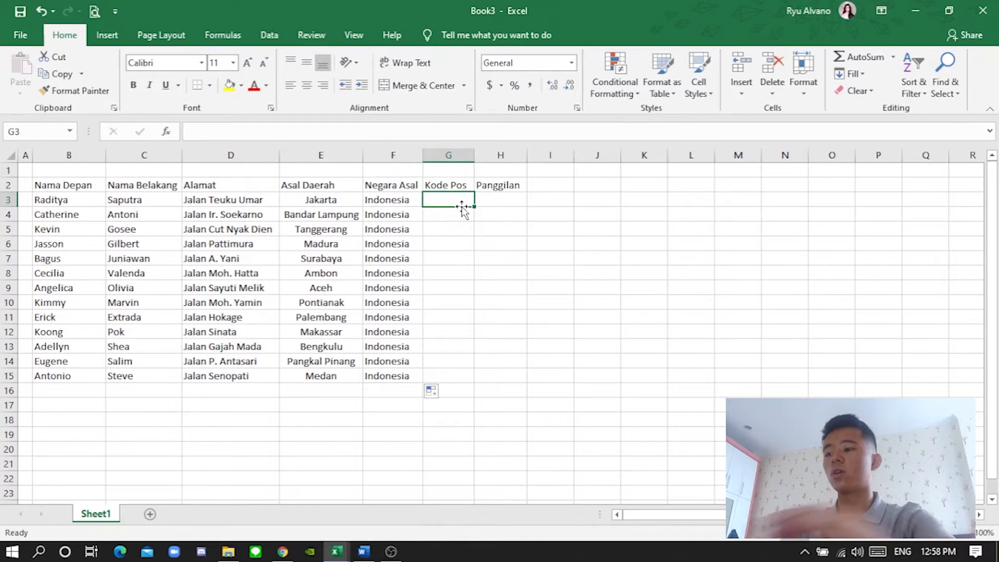
text(35)
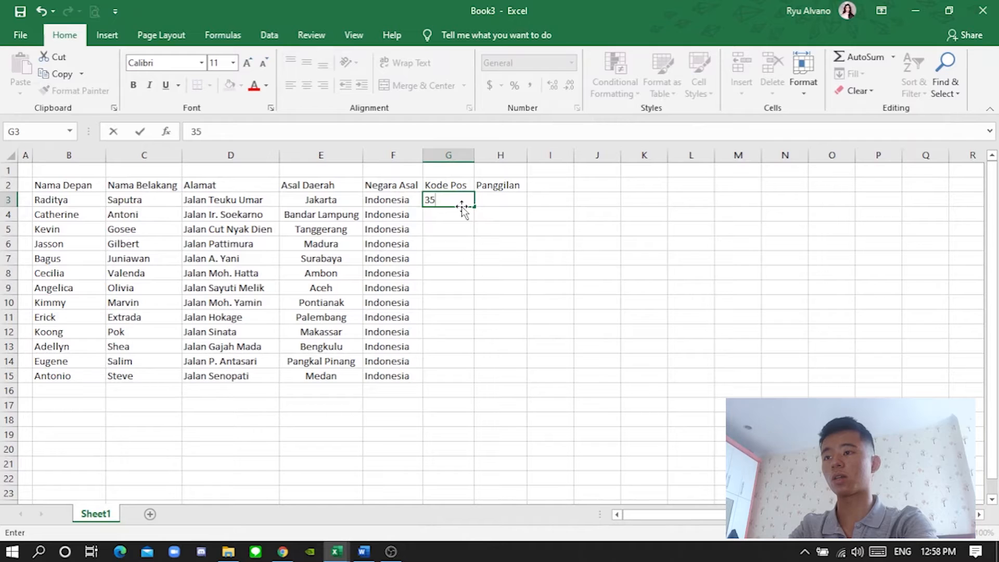
text(140)
key(Return)
key(Up)
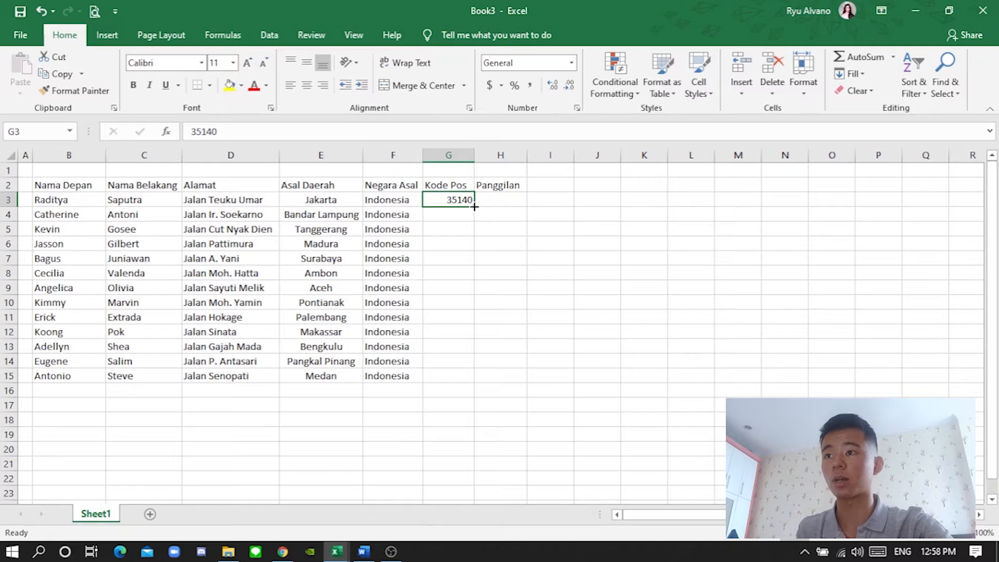
drag(474, 207, 475, 305)
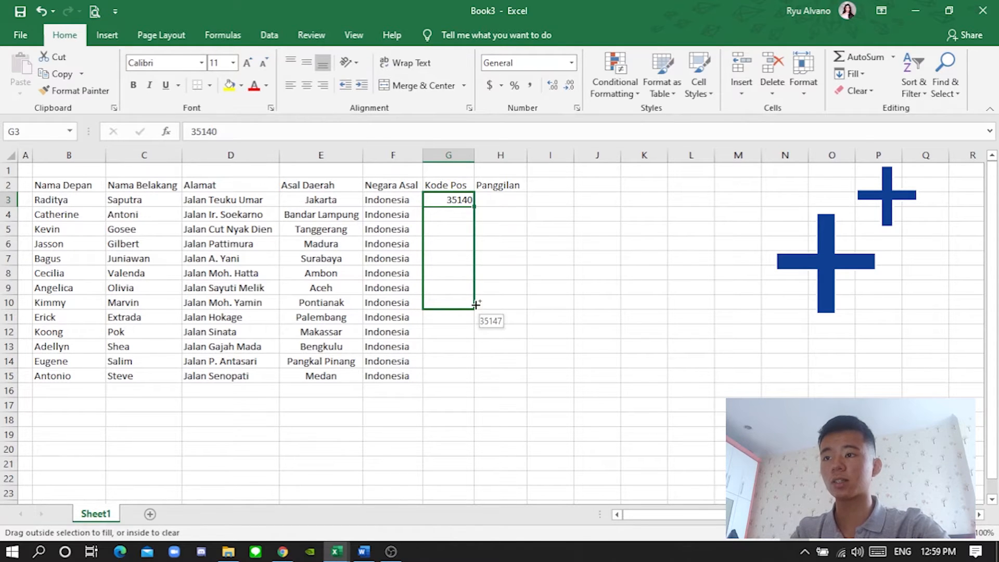
drag(476, 309, 475, 384)
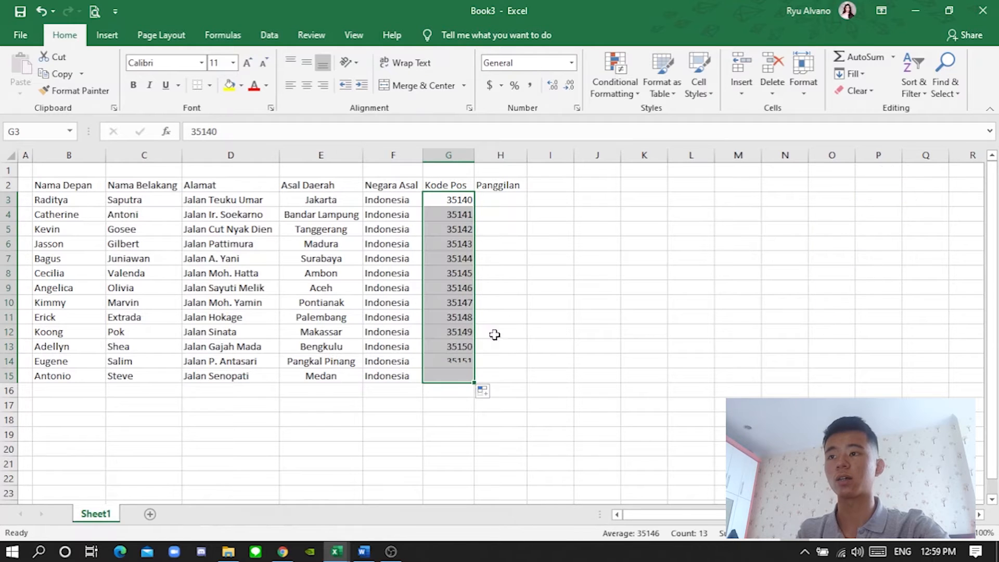
click(463, 256)
click(458, 276)
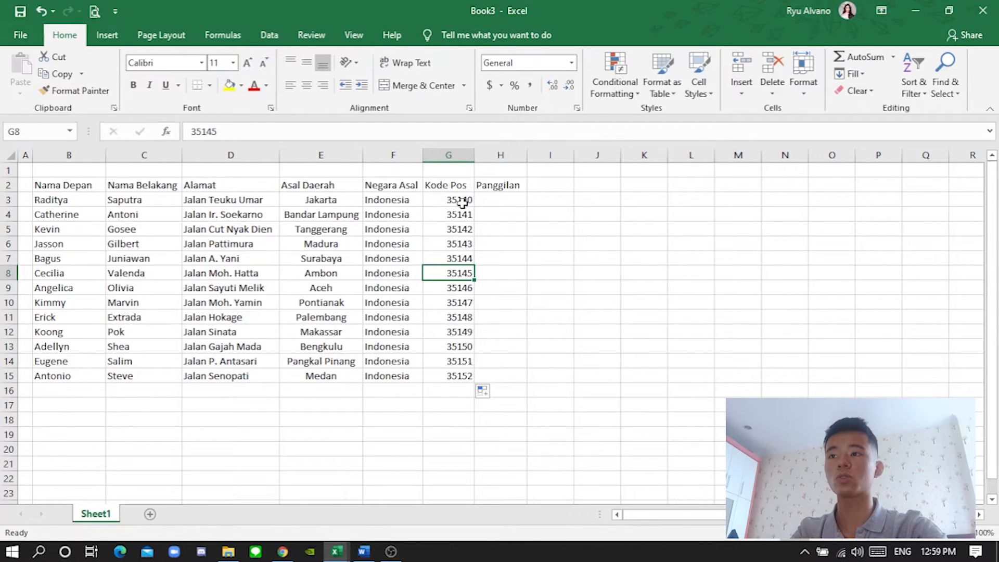
Copy the Panggilan entries in H3:H15 of Daftar.xlsx into the new workbook, starting at H3
click(490, 202)
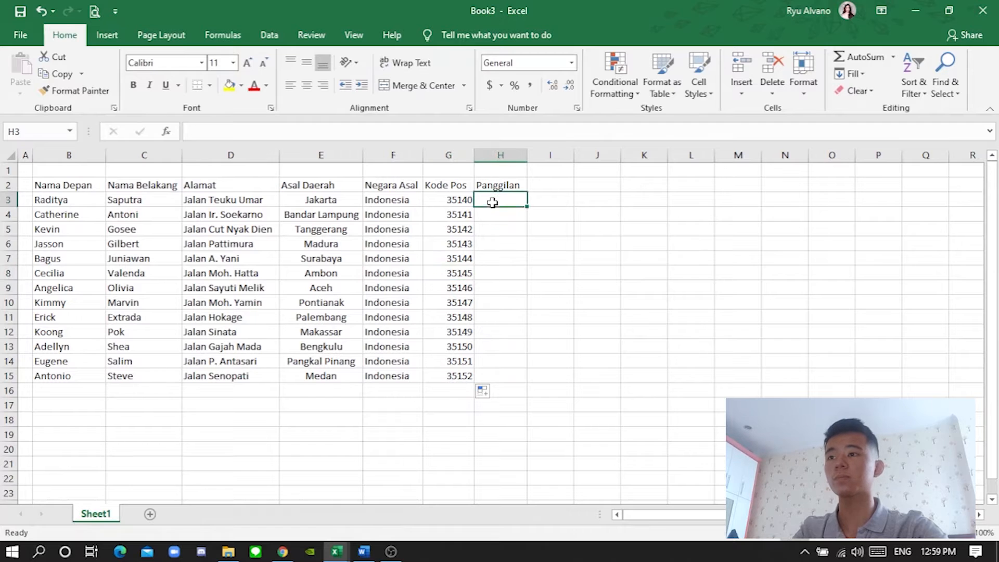
key(alt+Tab)
drag(602, 204, 598, 377)
key(ctrl+c)
key(alt+Tab)
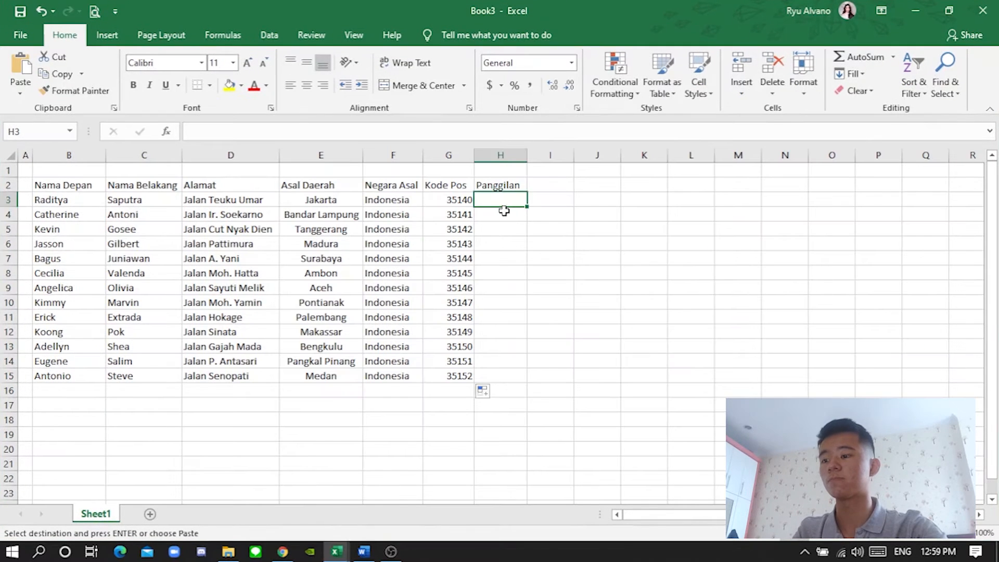
key(ctrl+v)
click(565, 268)
Center the Negara Asal entries in F3:F15 horizontally
drag(67, 185, 488, 380)
click(301, 287)
drag(379, 201, 405, 390)
click(415, 291)
drag(396, 202, 398, 375)
click(306, 85)
Apply all borders to the recipient table in B2:H15
drag(66, 185, 499, 377)
click(209, 85)
click(235, 212)
click(294, 258)
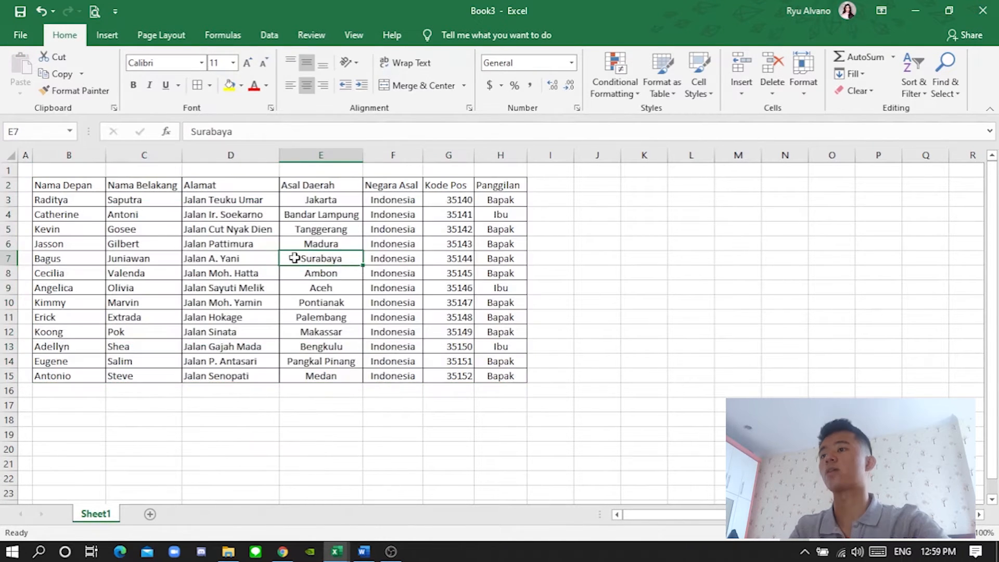
click(245, 255)
click(241, 240)
click(367, 244)
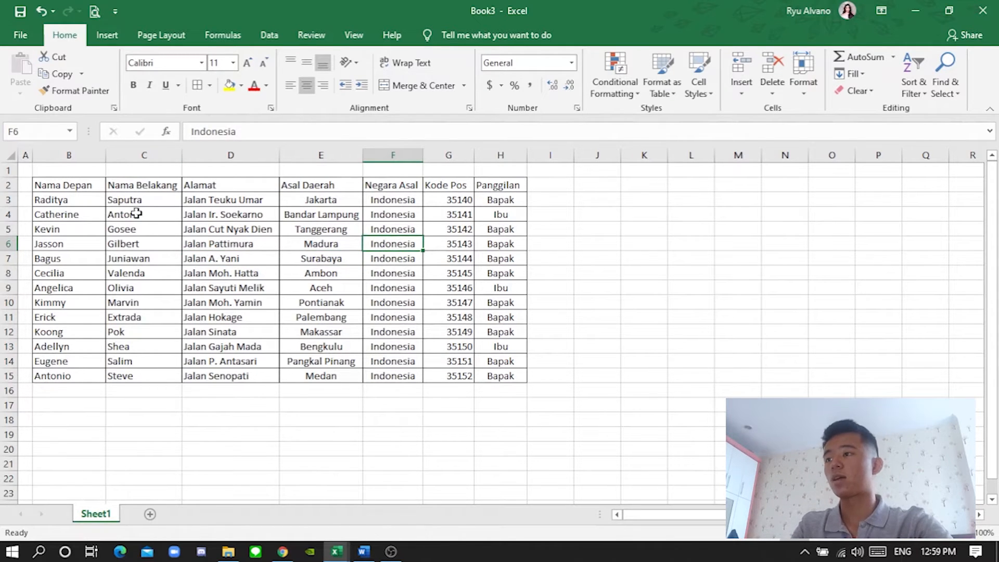
click(78, 184)
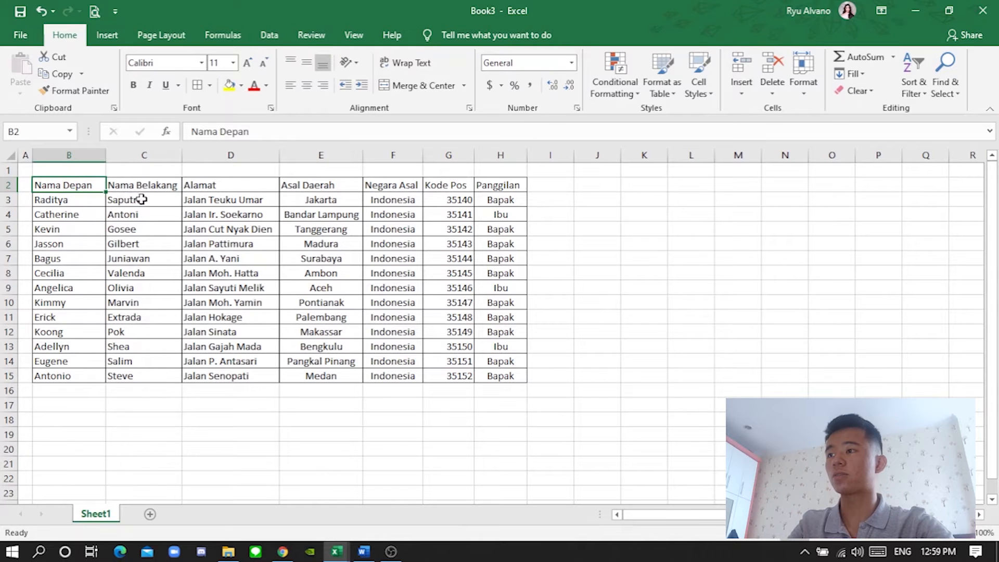
Save the workbook as Daftar Tujuan in the Mail Merge folder under Documents
key(ctrl+s)
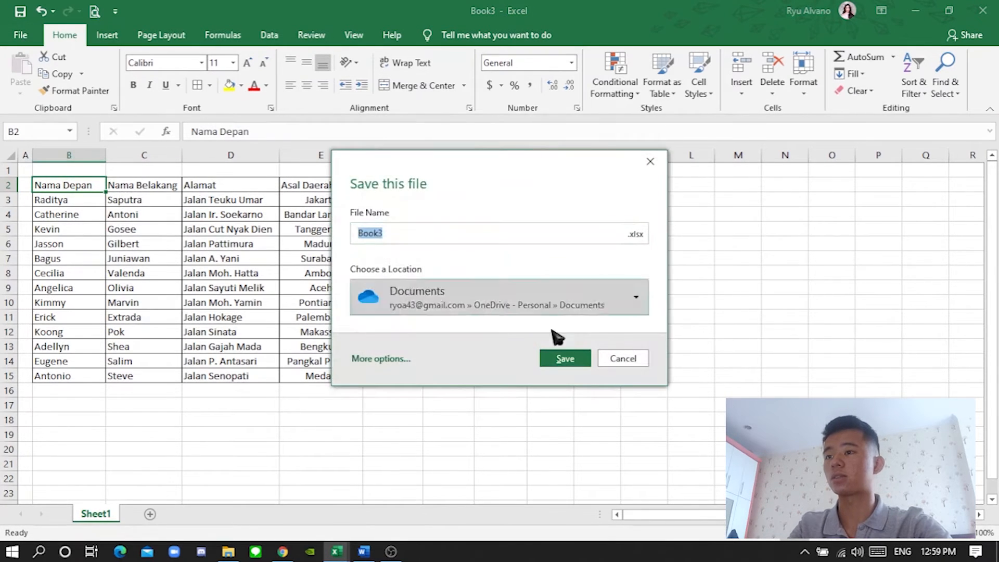
click(401, 358)
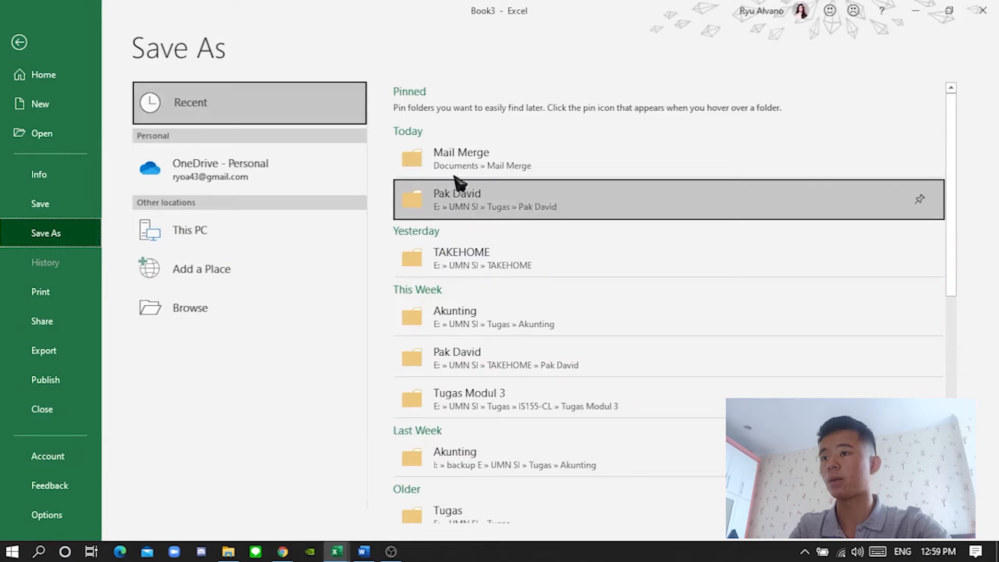
click(468, 163)
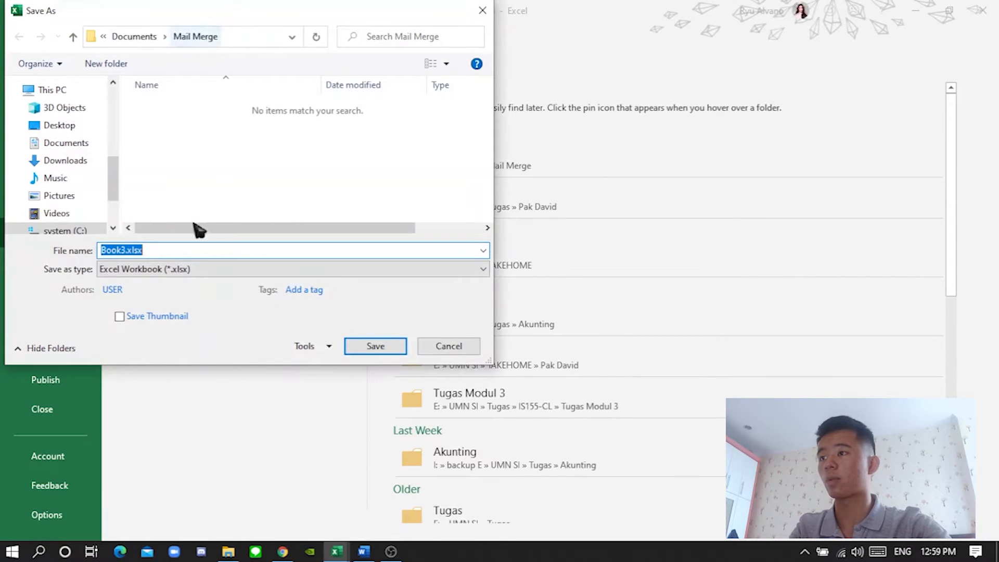
text(Daftar Tujuan)
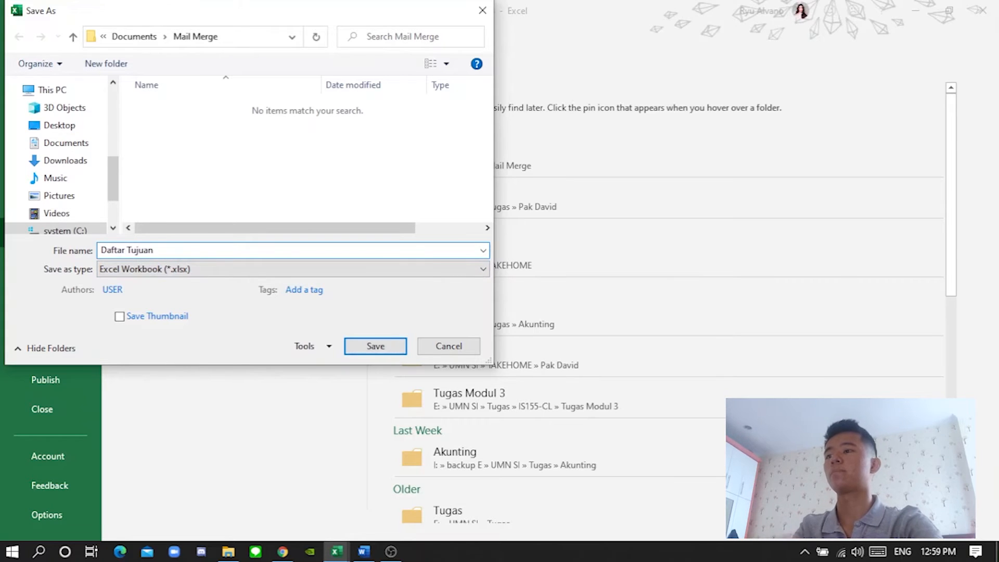
key(Return)
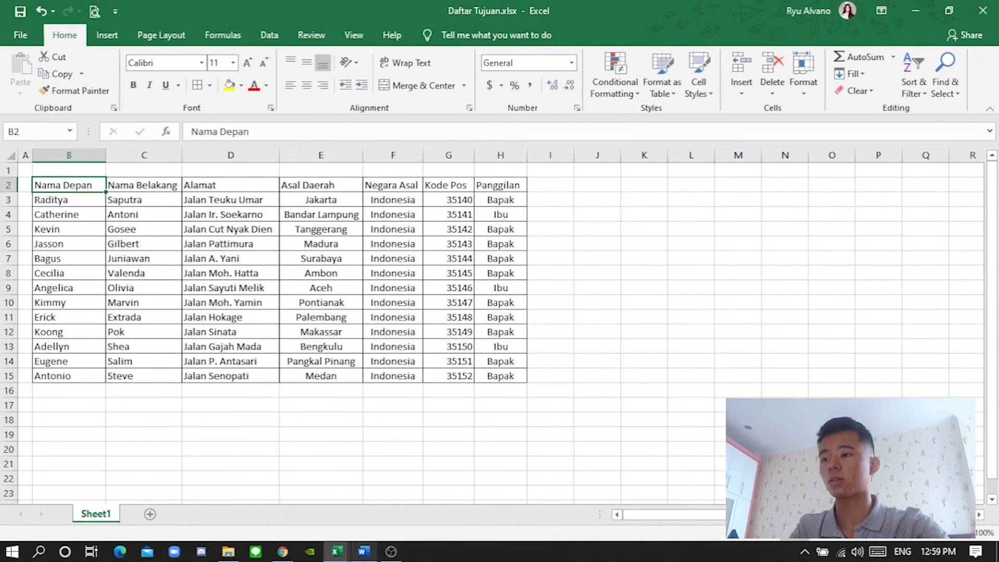
Switch to the Word letter and attach Sheet1$ of Daftar Tujuan.xlsx, from Documents > Mail Merge, as its existing recipient list with first-row headers
click(363, 551)
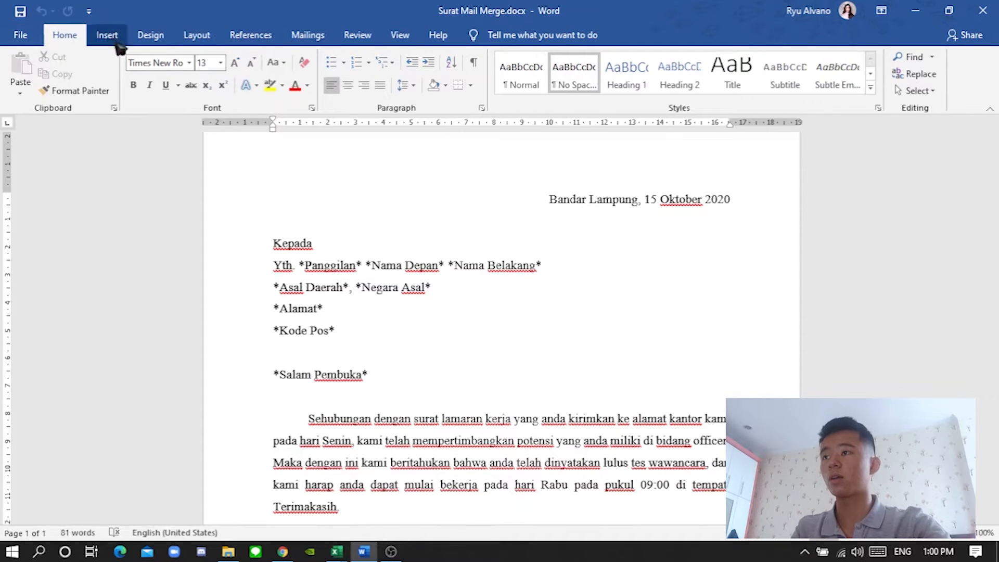
click(313, 37)
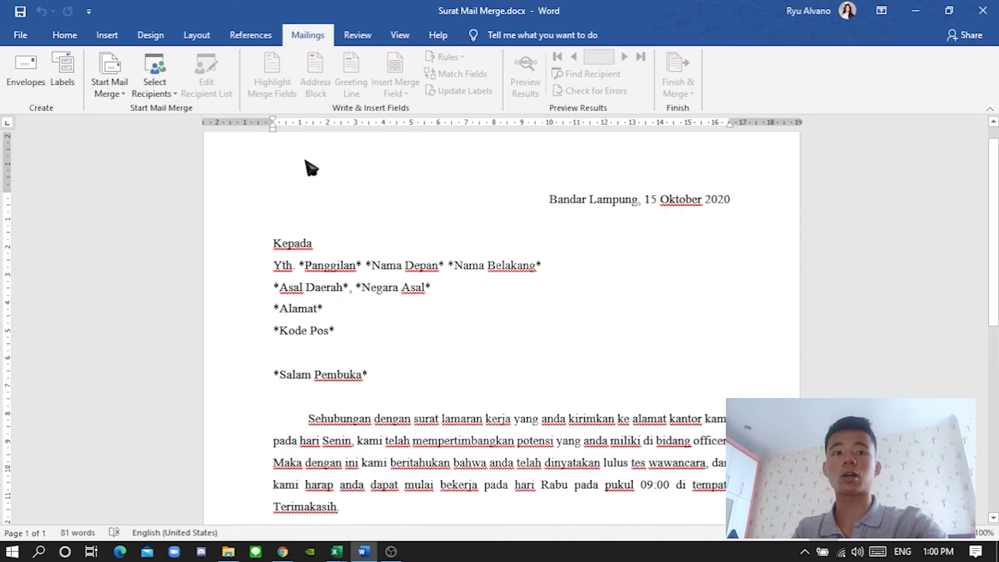
click(167, 89)
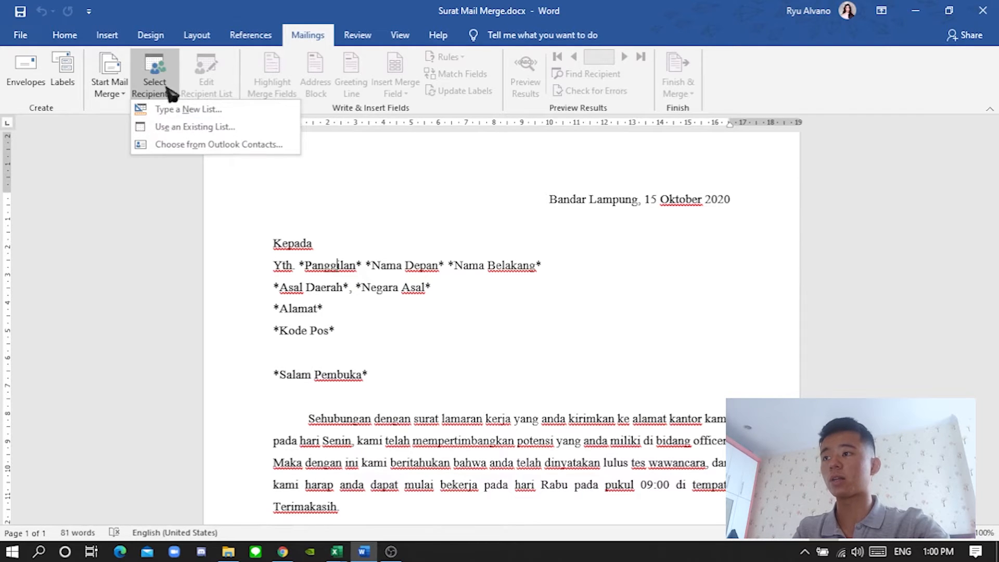
click(190, 128)
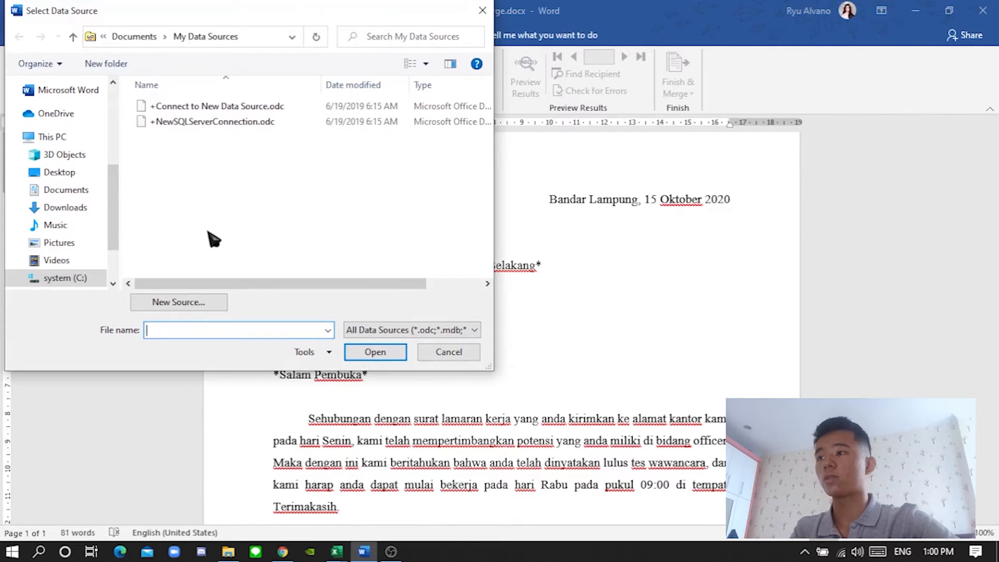
click(62, 192)
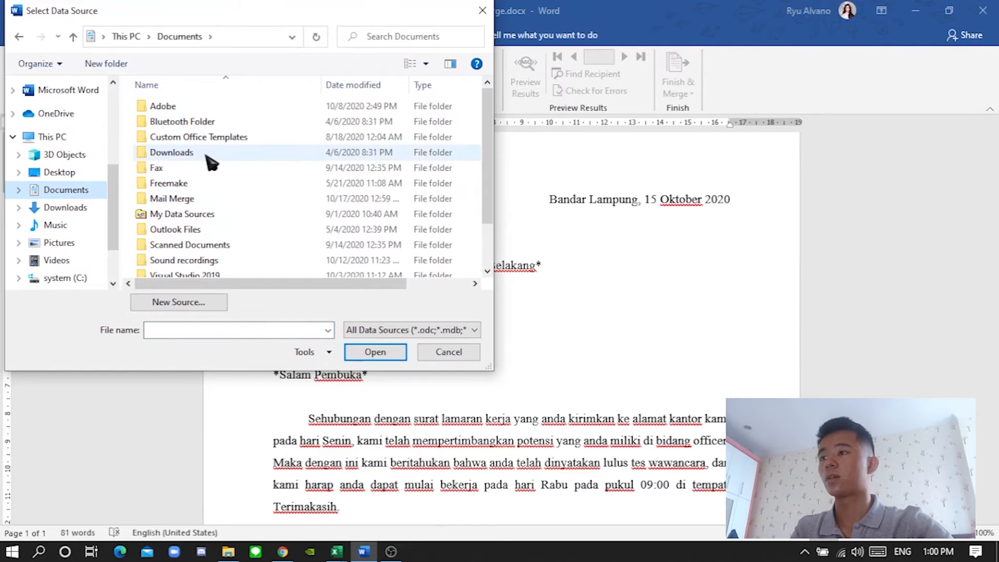
double_click(229, 199)
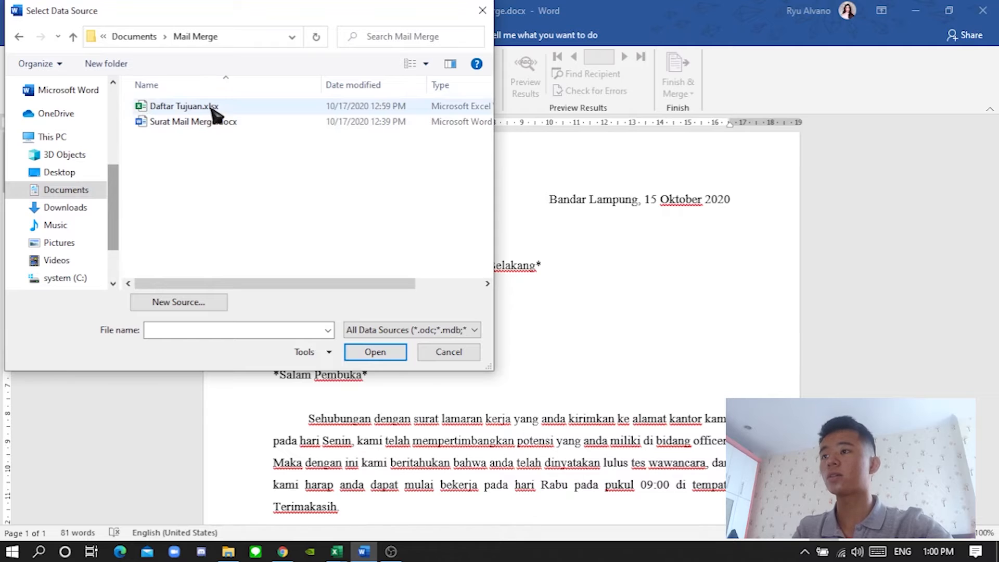
click(212, 105)
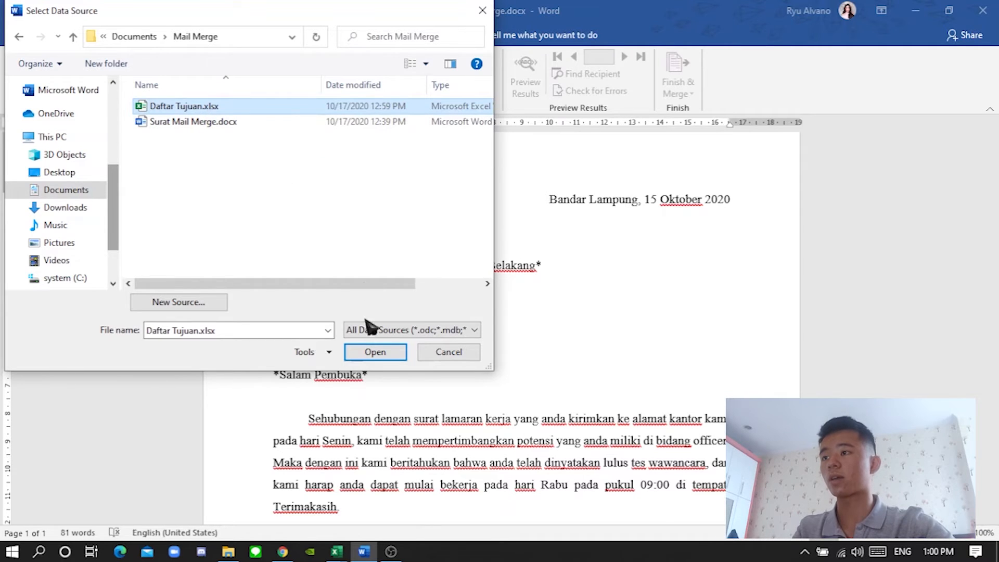
click(373, 354)
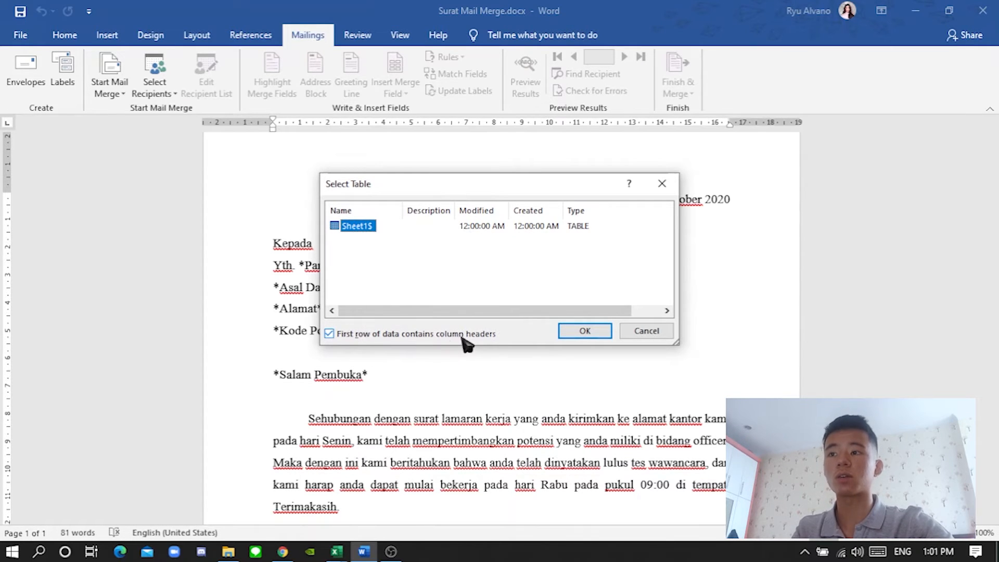
click(576, 334)
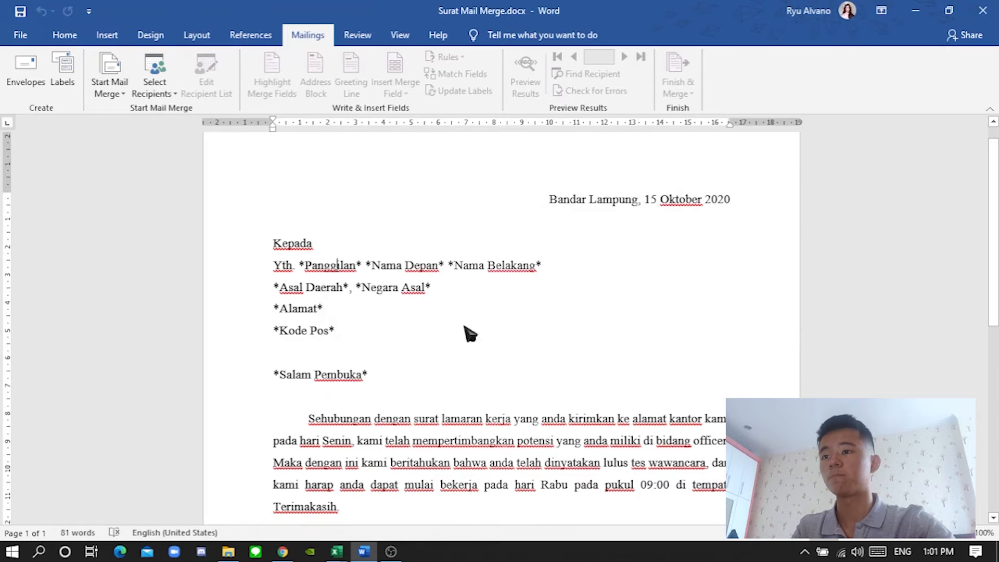
Switch to Daftar Tujuan.xlsx in Excel and examine the column headers in row 2
click(337, 551)
click(379, 509)
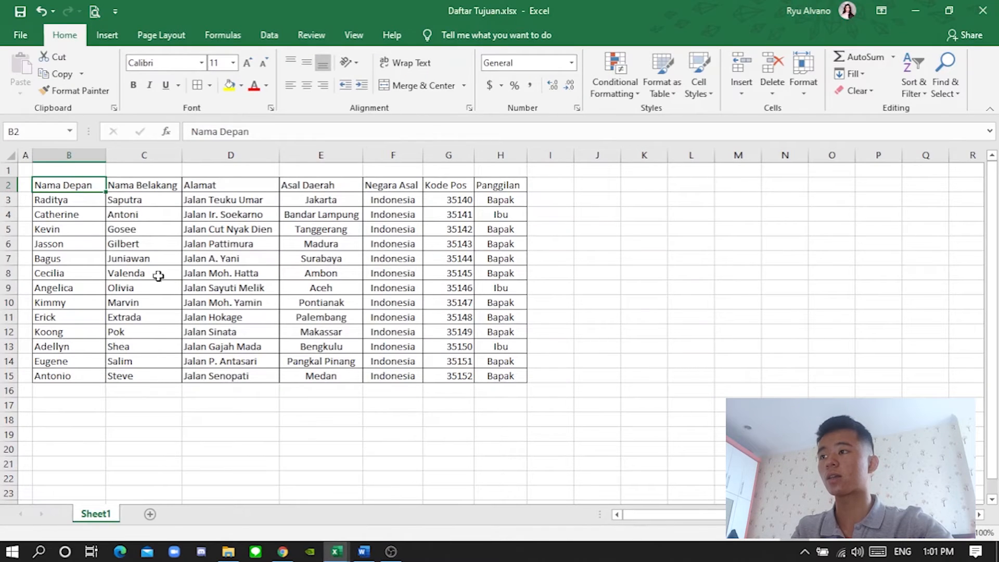
drag(44, 183, 500, 186)
click(9, 182)
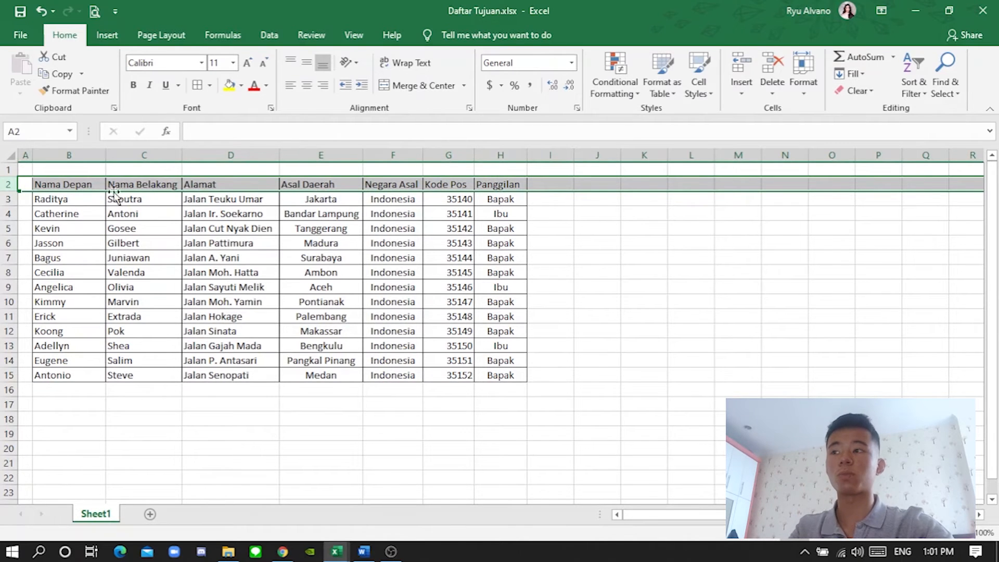
Delete the empty row above the recipient table and make the headers from Nama Depan to Panggilan bold
click(9, 169)
right_click(10, 169)
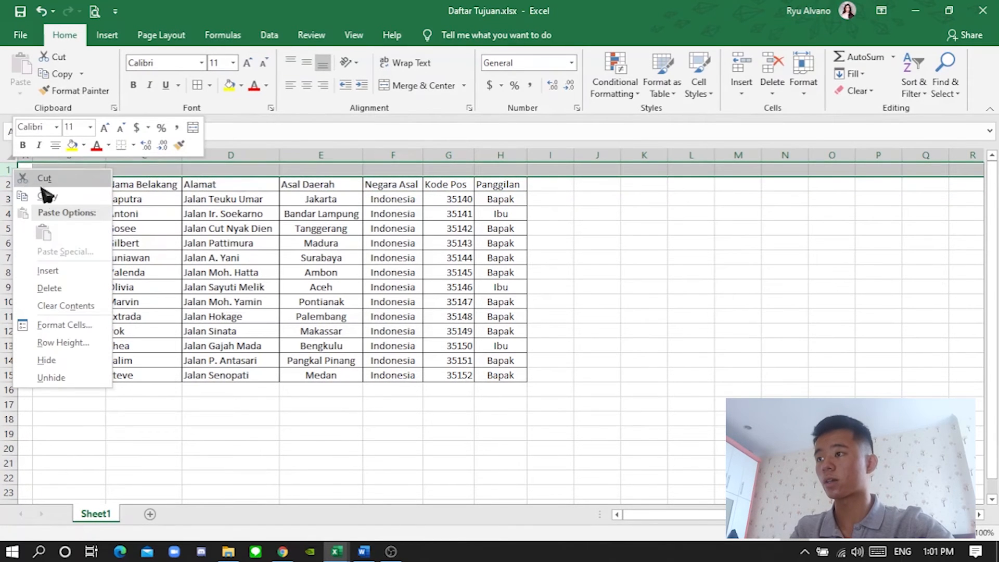
click(49, 287)
click(169, 170)
drag(46, 171, 481, 170)
click(134, 85)
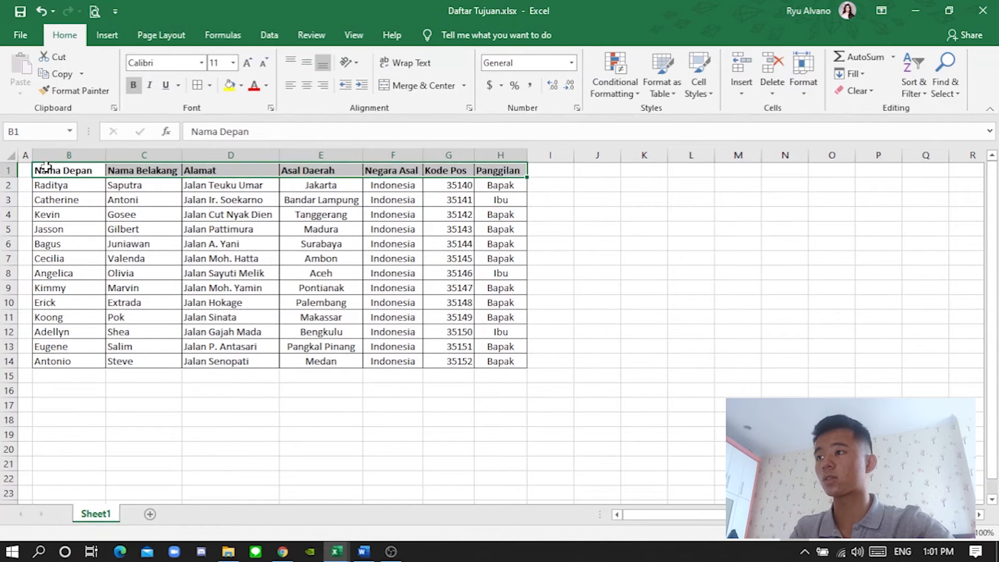
Delete the empty column A so the recipient table starts in cell A1
click(25, 152)
right_click(24, 152)
click(60, 270)
click(117, 256)
drag(52, 170, 487, 170)
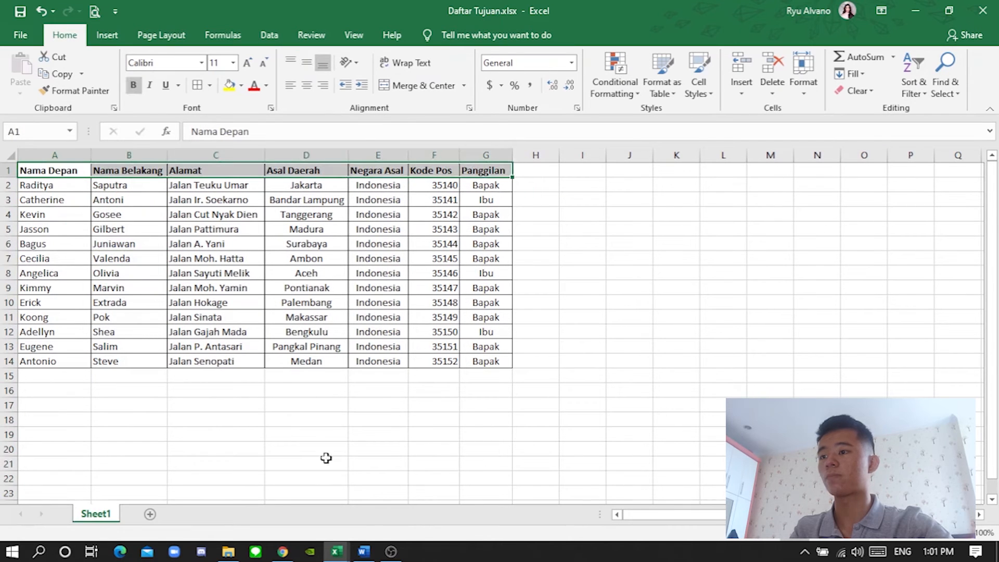
click(418, 201)
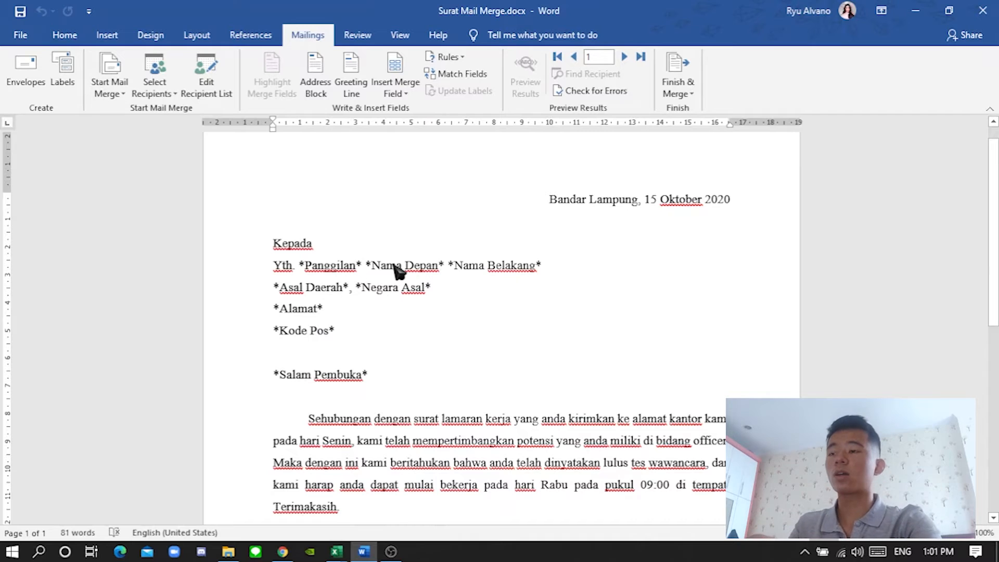
Switch to the Word letter and delete the *Panggilan* placeholder after "Yth."
click(362, 265)
key(BackSpace)
key(BackSpace)
key(BackSpace)
key(BackSpace)
key(BackSpace)
key(BackSpace)
key(BackSpace)
key(BackSpace)
key(BackSpace)
key(BackSpace)
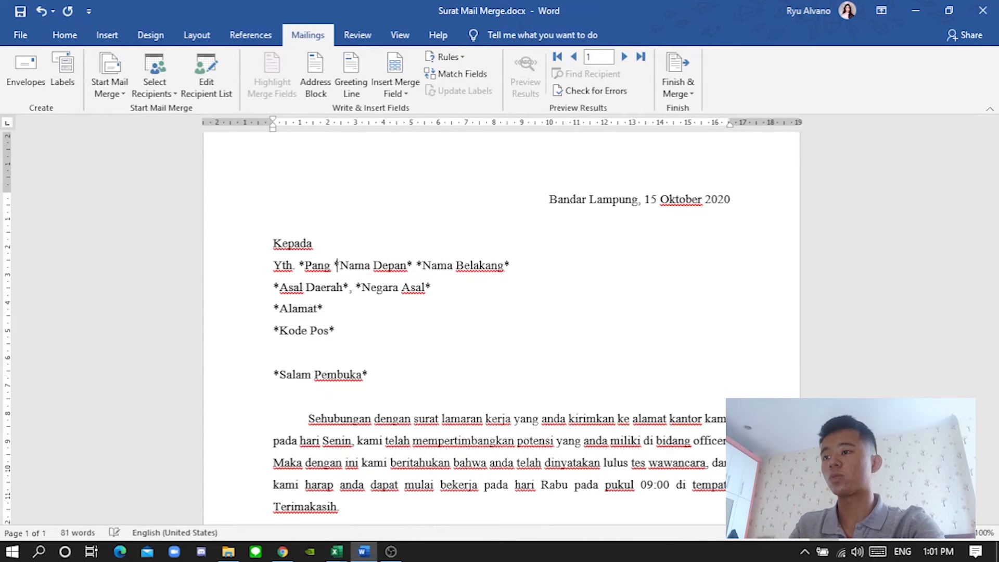
key(BackSpace)
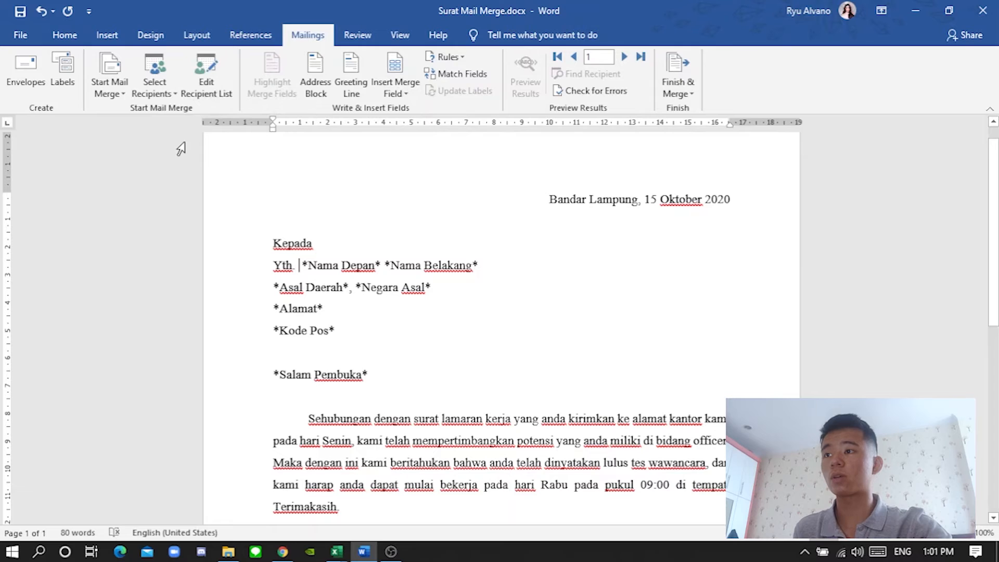
Review the columns and entries in the attached mail merge recipient list, leaving the list as it is
click(210, 80)
scroll(445, 223, down, 1)
scroll(476, 218, up, 1)
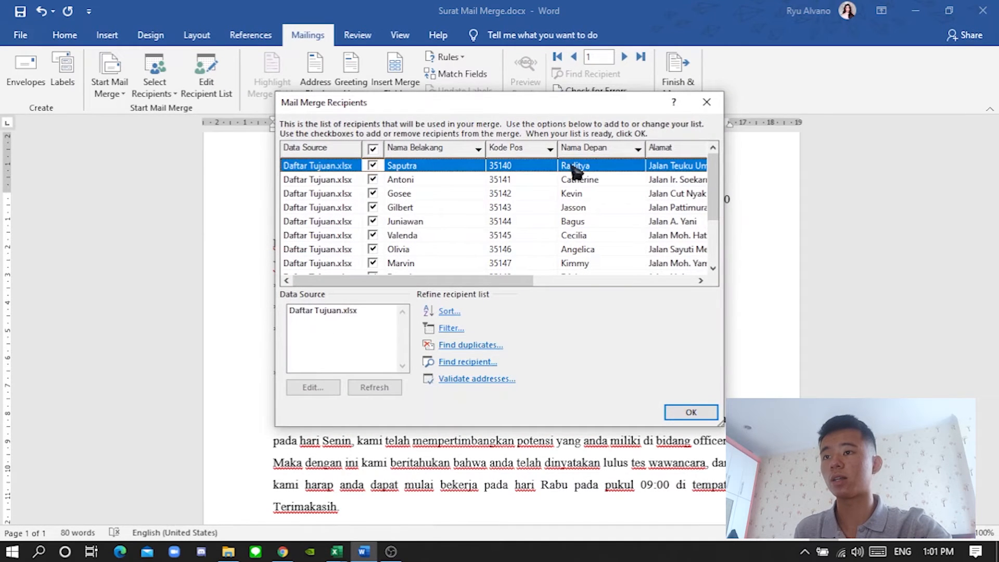
drag(475, 281, 424, 290)
click(692, 413)
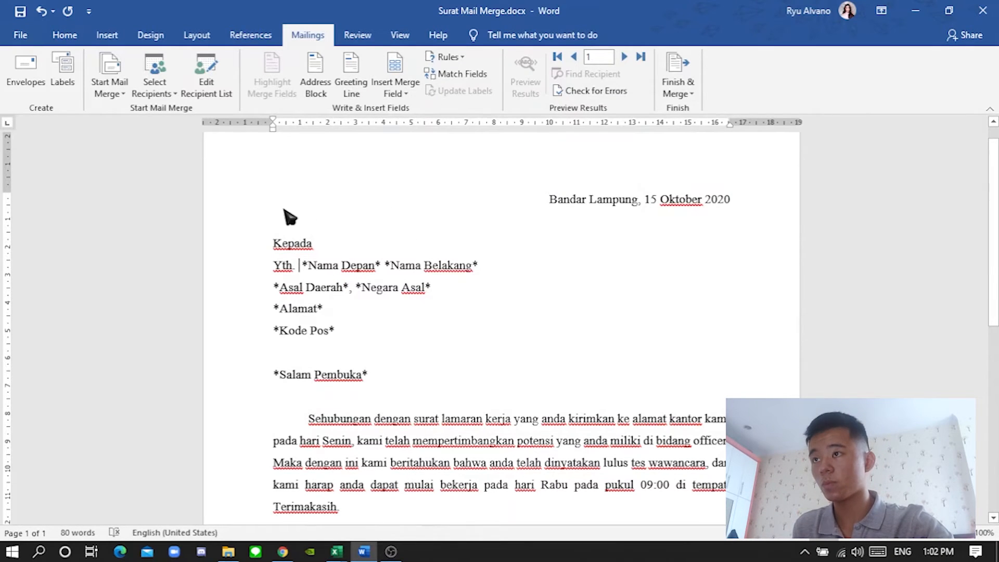
Insert the Panggilan merge field after "Yth." and briefly preview the merged result
click(411, 94)
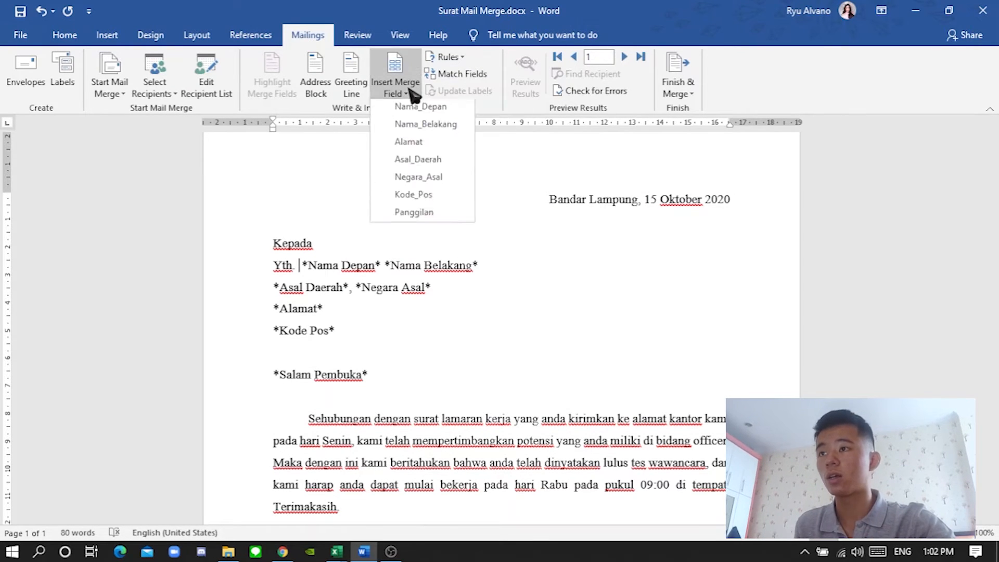
click(414, 215)
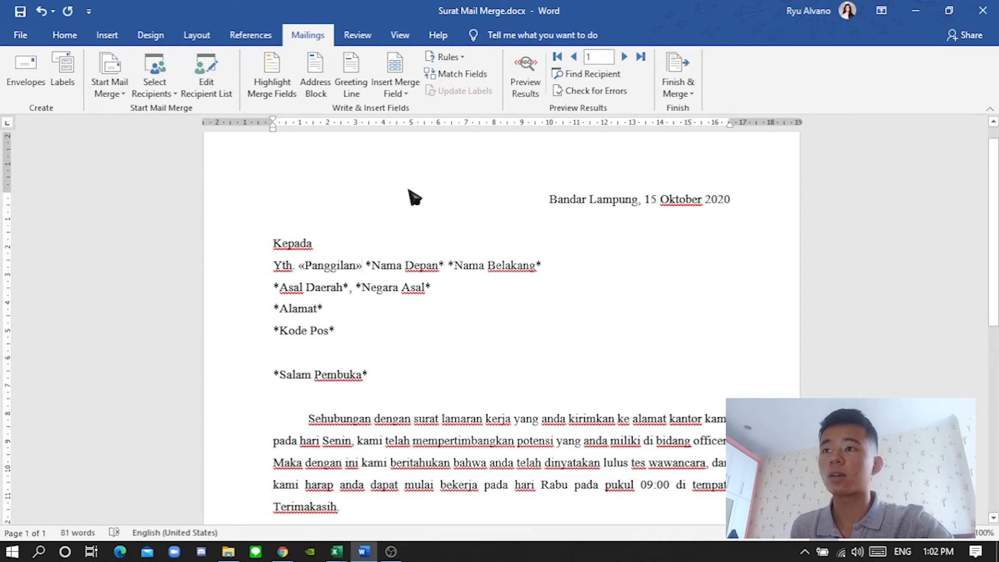
click(530, 83)
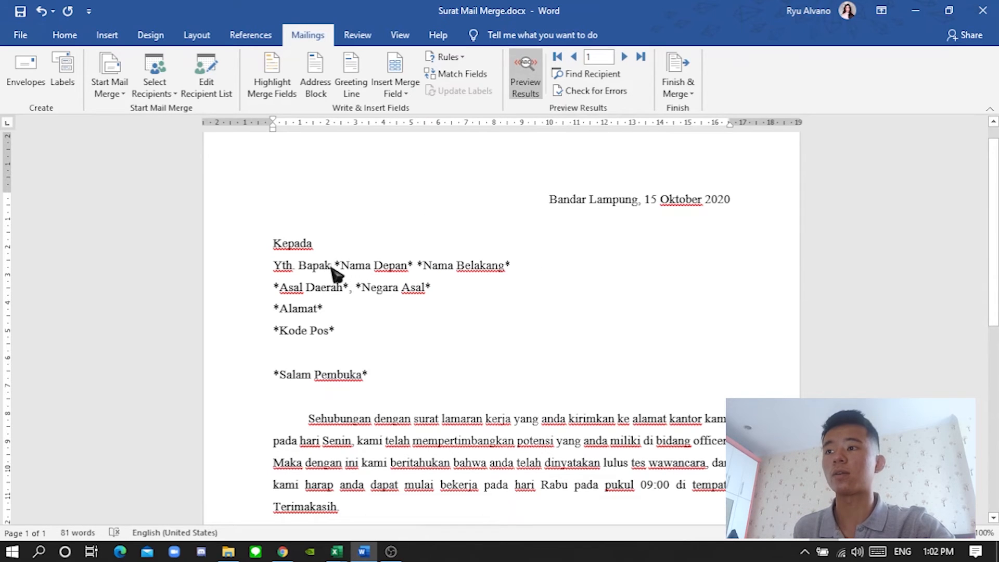
click(525, 88)
Replace the *Nama Depan* placeholder with the Nama_Depan merge field
click(405, 266)
drag(446, 264, 371, 267)
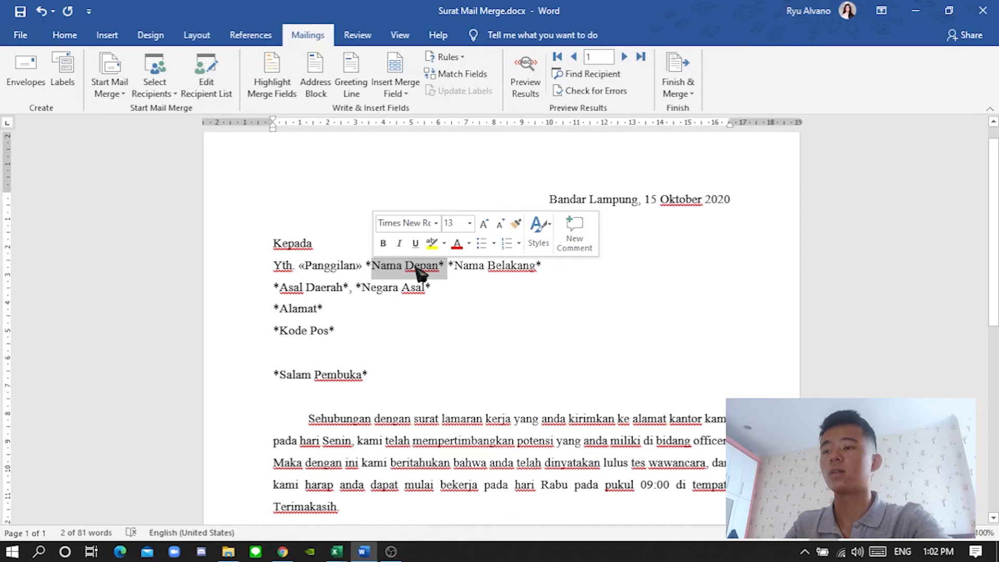
key(BackSpace)
key(BackSpace)
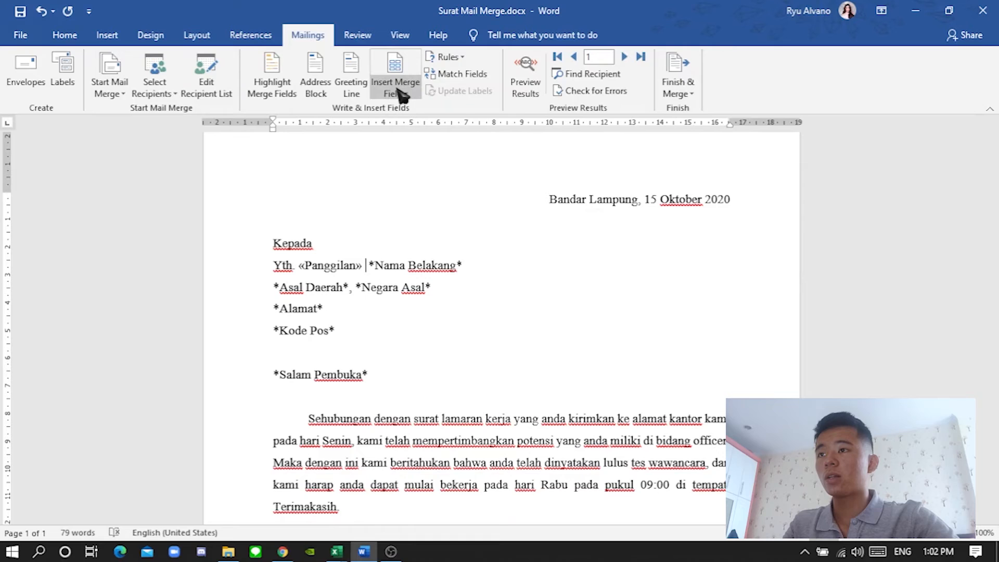
click(405, 94)
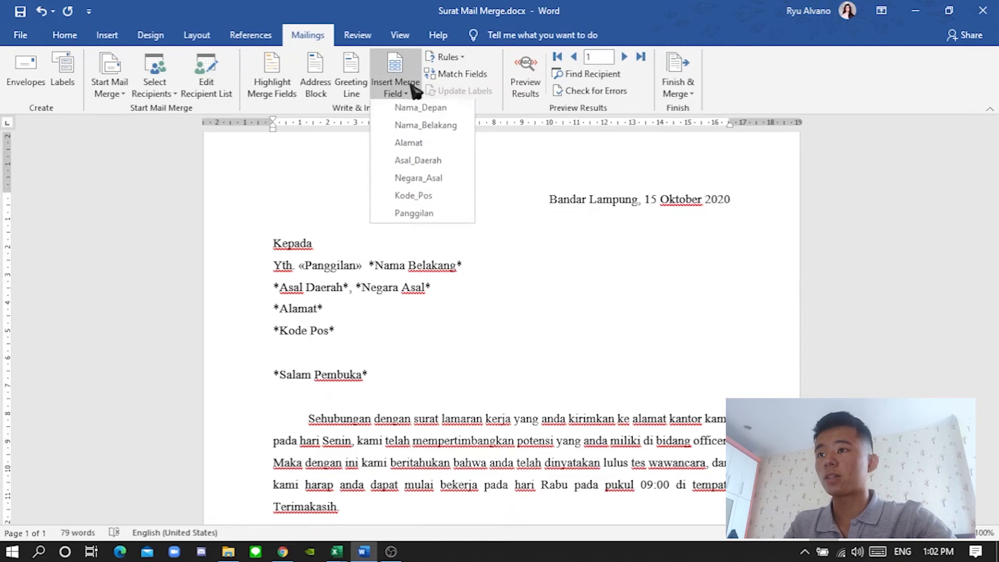
click(422, 111)
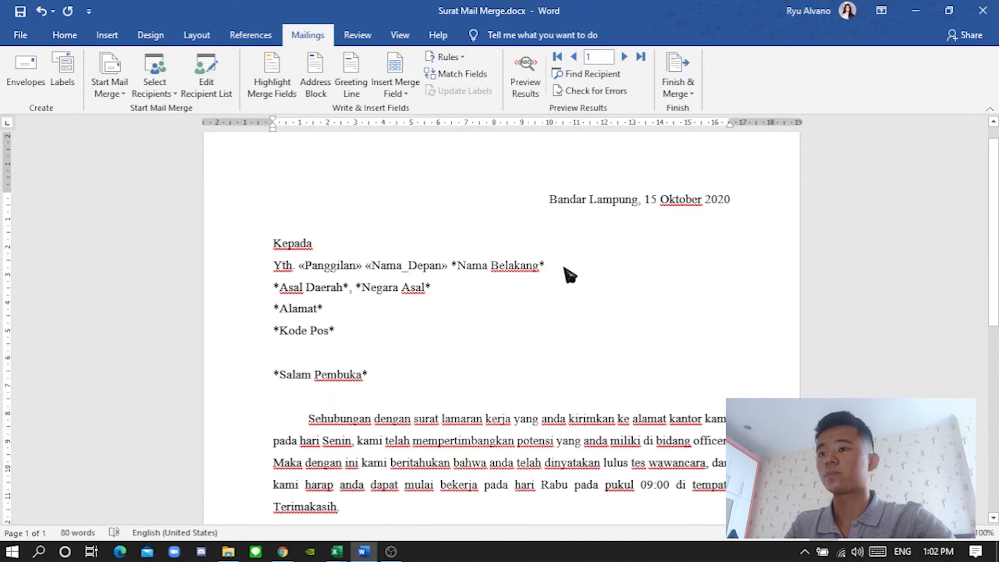
Replace the *Nama Belakang* placeholder with the Nama_Belakang merge field
key(BackSpace)
key(BackSpace)
key(BackSpace)
key(BackSpace)
key(BackSpace)
key(BackSpace)
key(BackSpace)
key(BackSpace)
key(BackSpace)
key(BackSpace)
key(BackSpace)
key(BackSpace)
key(BackSpace)
key(BackSpace)
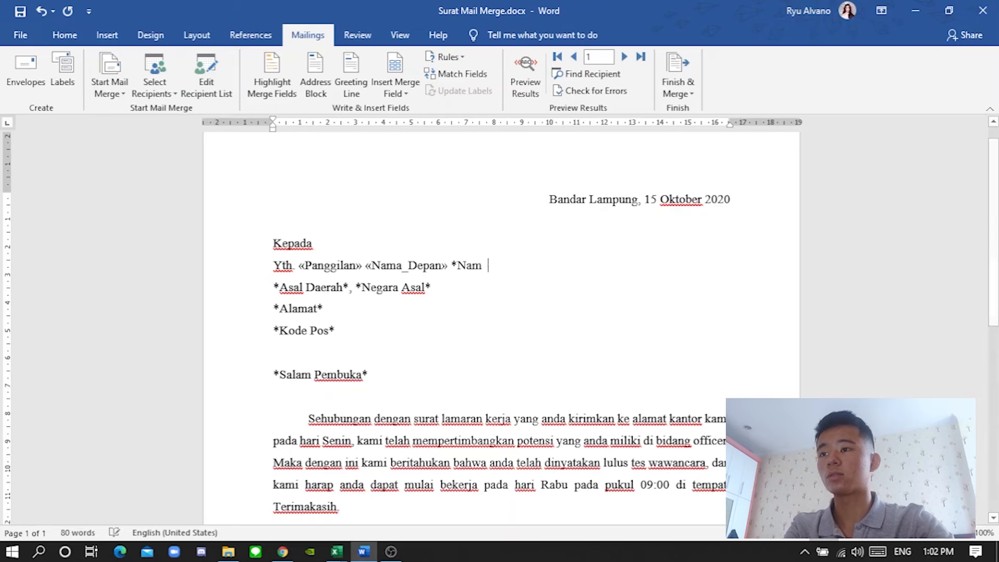
key(BackSpace)
key(BackSpace)
key(BackSpace)
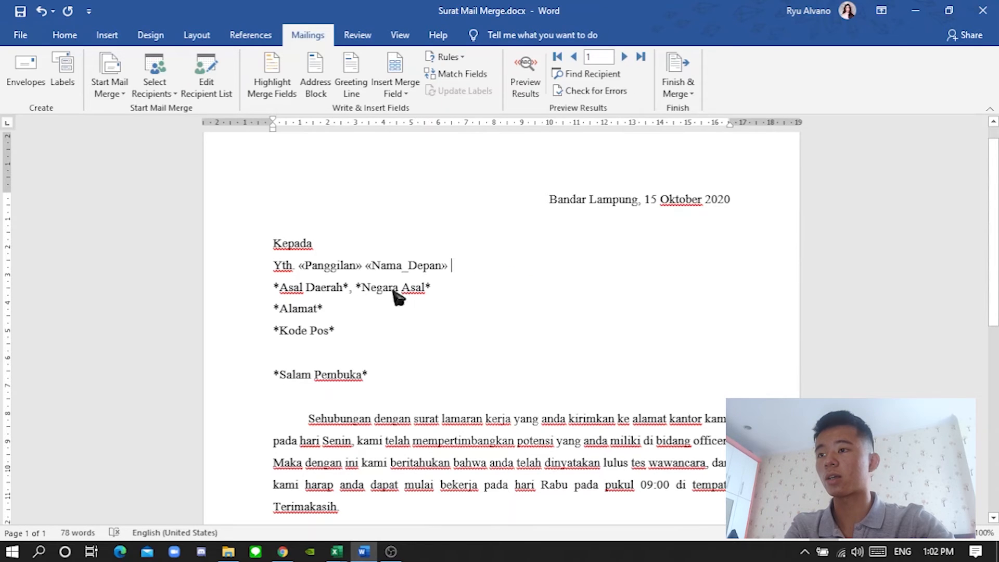
click(409, 97)
click(434, 127)
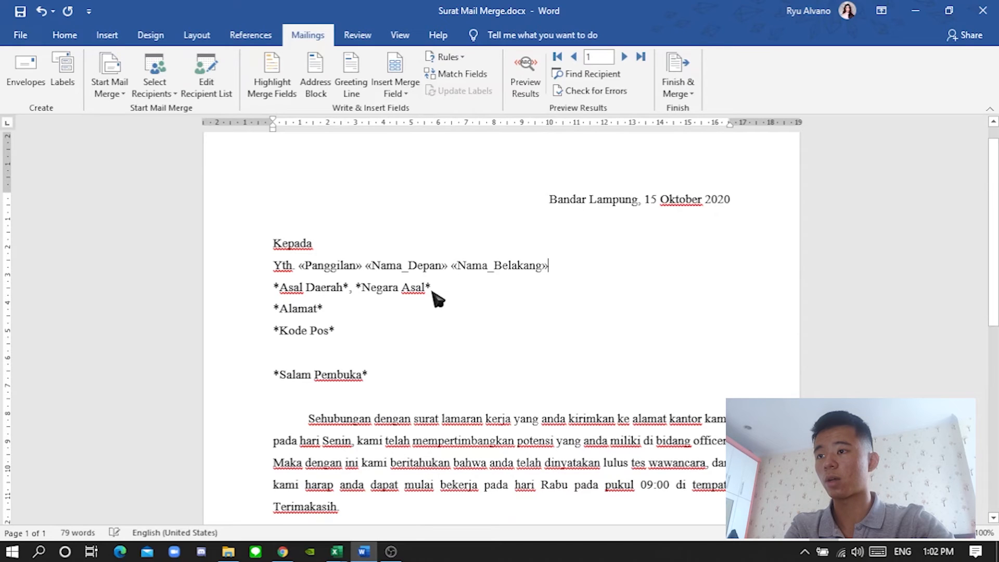
Replace the *Asal Daerah*, *Negara Asal* line with the Asal_Daerah and Negara_Asal merge fields, separated by a comma and a space
drag(447, 295, 276, 289)
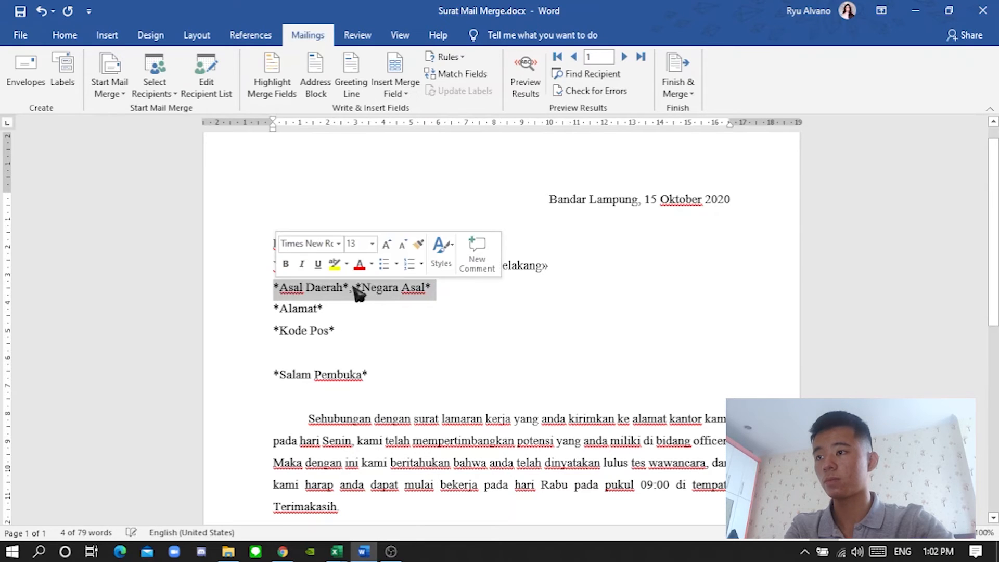
key(Delete)
key(Return)
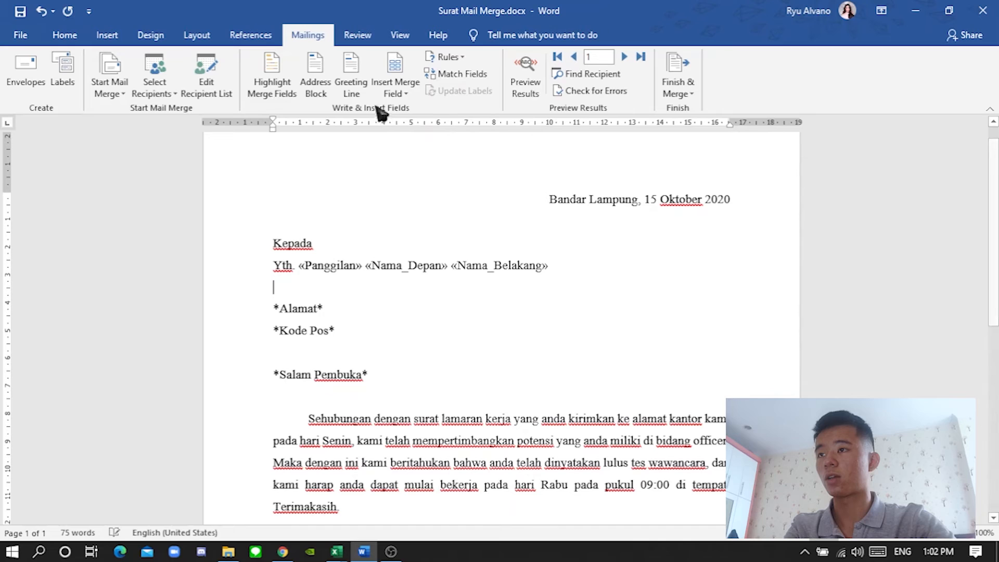
click(395, 91)
click(434, 163)
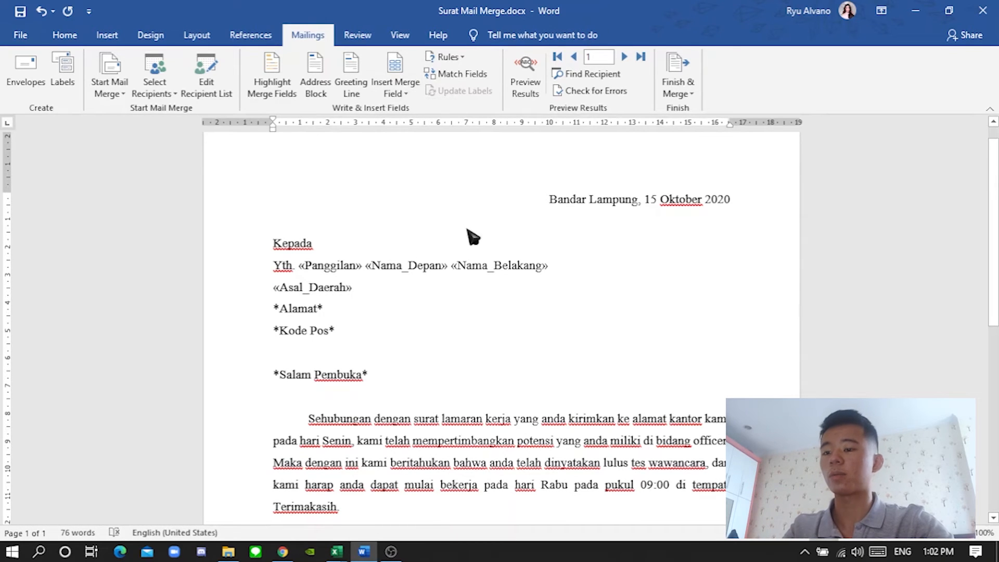
click(413, 95)
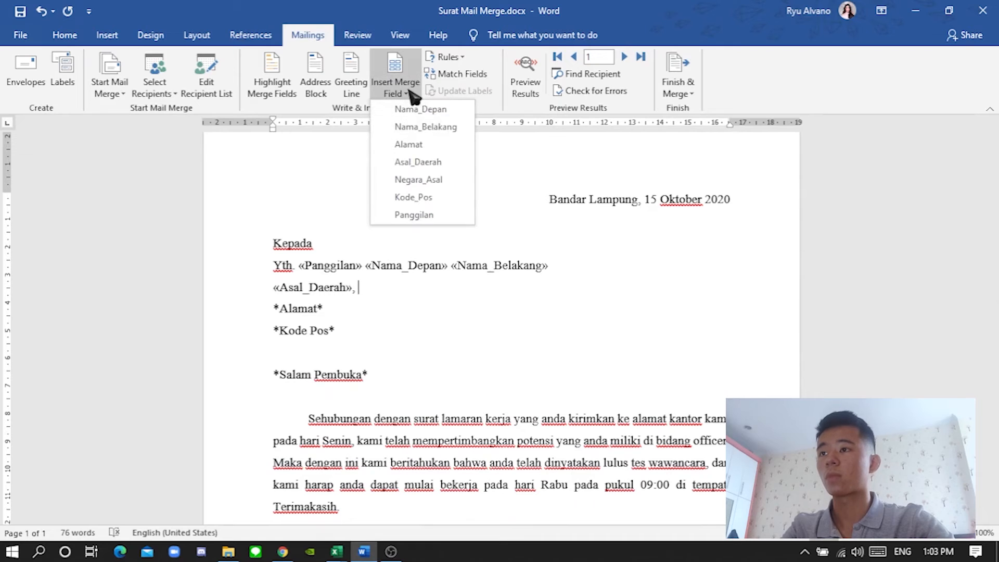
click(439, 181)
Replace the *Alamat* placeholder with the Alamat merge field
click(363, 310)
key(BackSpace)
key(BackSpace)
key(BackSpace)
key(BackSpace)
key(BackSpace)
key(BackSpace)
key(BackSpace)
key(BackSpace)
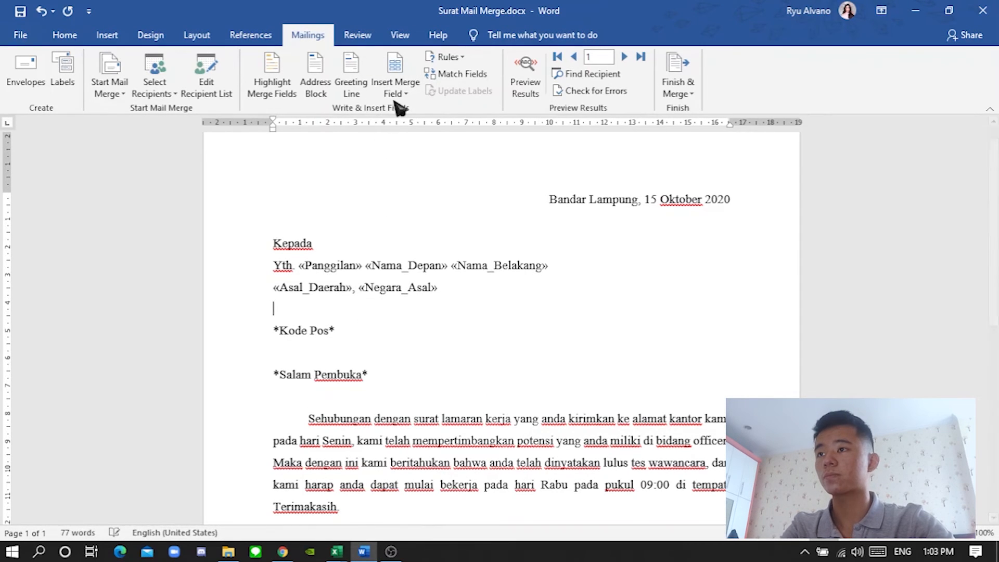
click(398, 93)
click(428, 146)
Replace the *Kode Pos* placeholder with the Kode_Pos merge field
click(346, 333)
key(BackSpace)
key(BackSpace)
key(BackSpace)
key(BackSpace)
key(BackSpace)
key(BackSpace)
key(BackSpace)
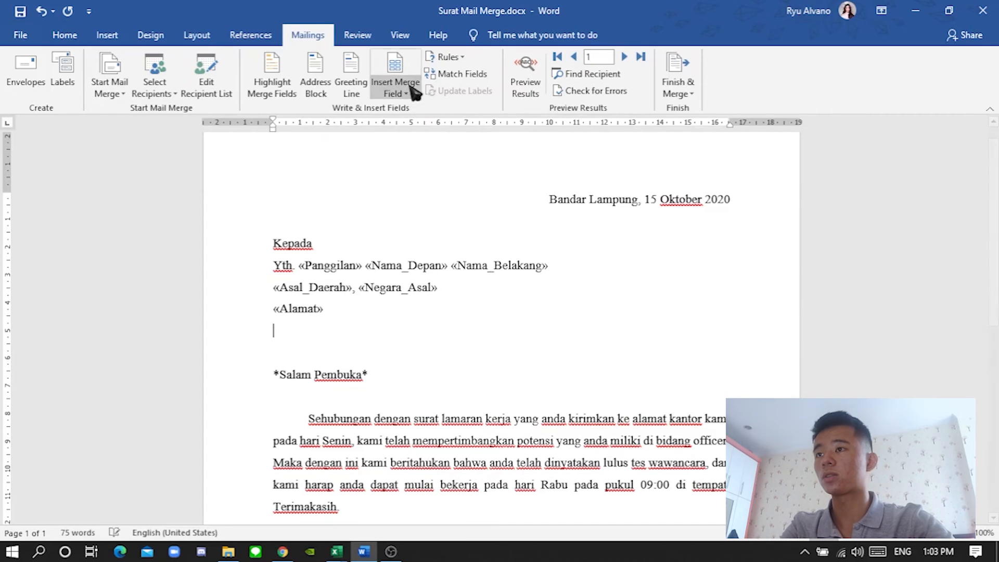
click(408, 92)
click(422, 198)
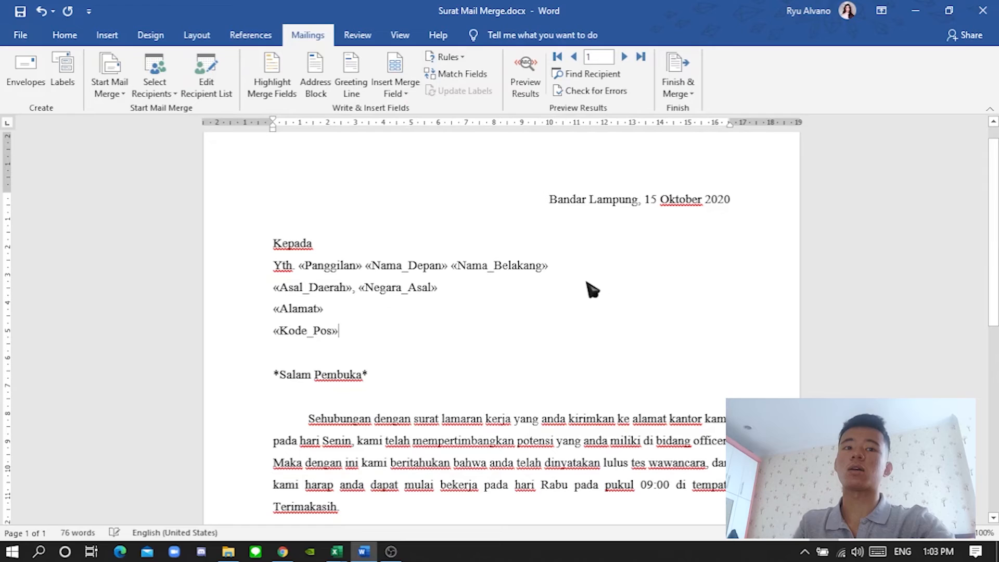
Preview the merged letter and compare its address block with row 2 of Daftar Tujuan.xlsx in Excel
click(539, 85)
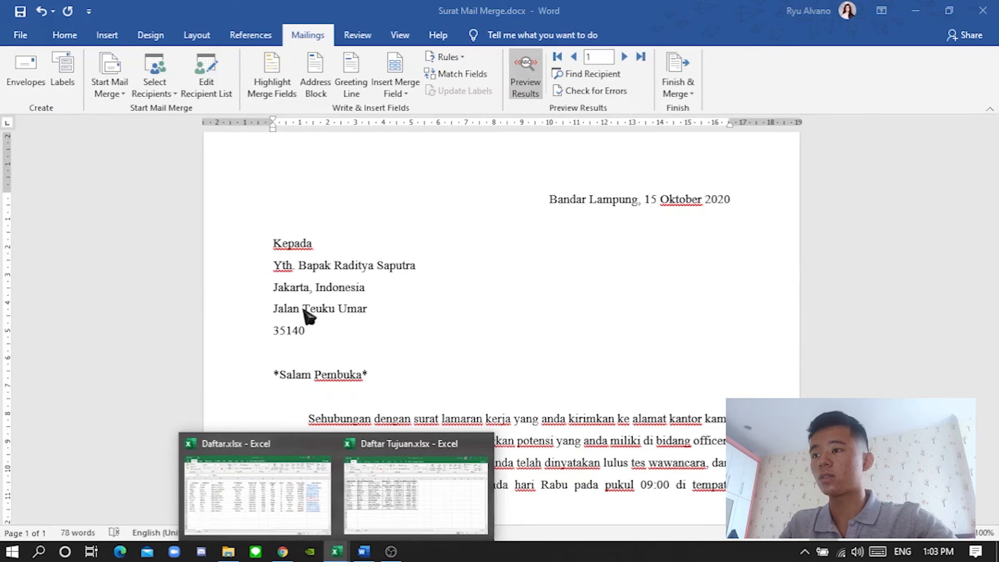
click(398, 447)
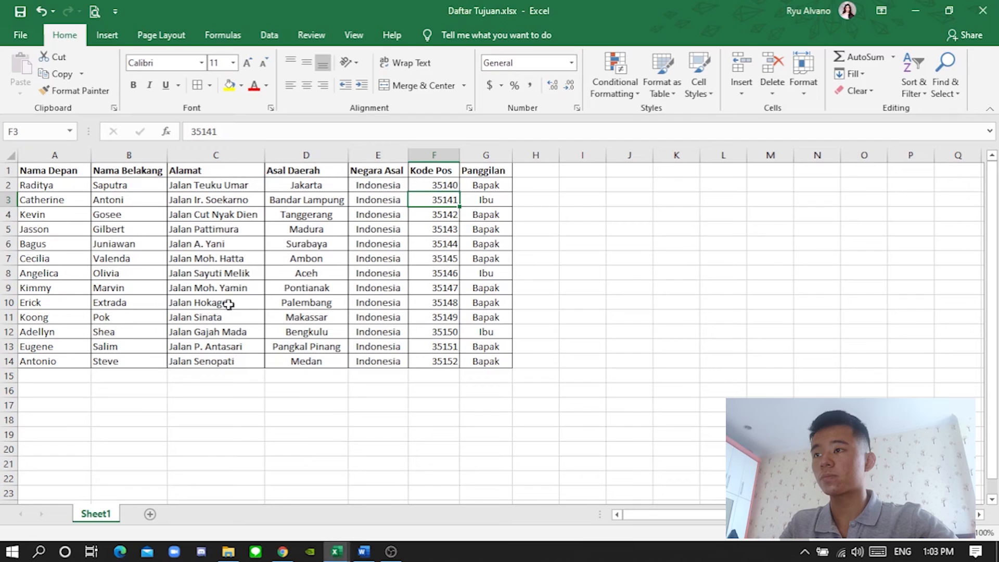
drag(63, 184, 97, 187)
click(8, 185)
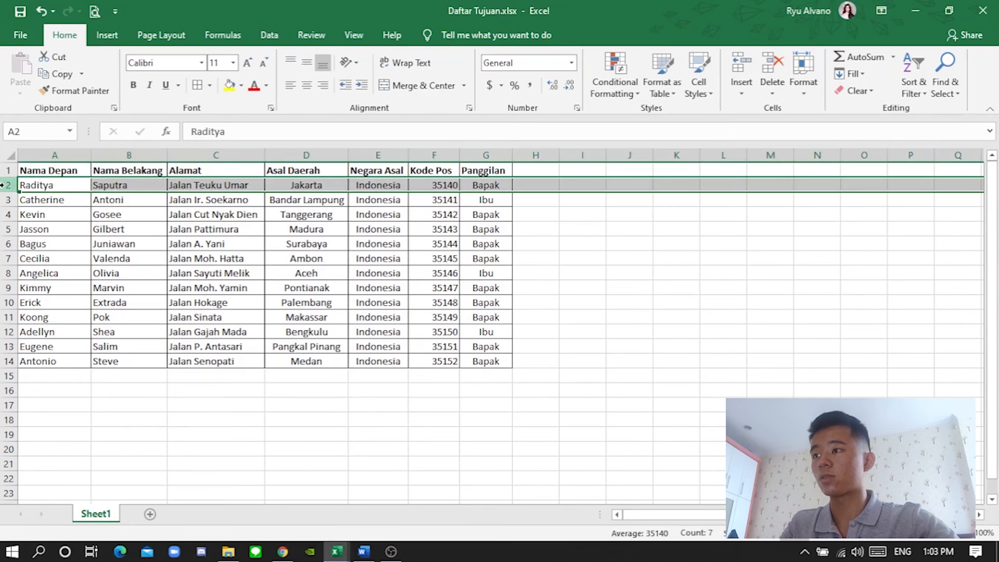
Switch back to the Word letter and browse the recipient previews forward to record 8 and back to record 1
key(alt+Tab)
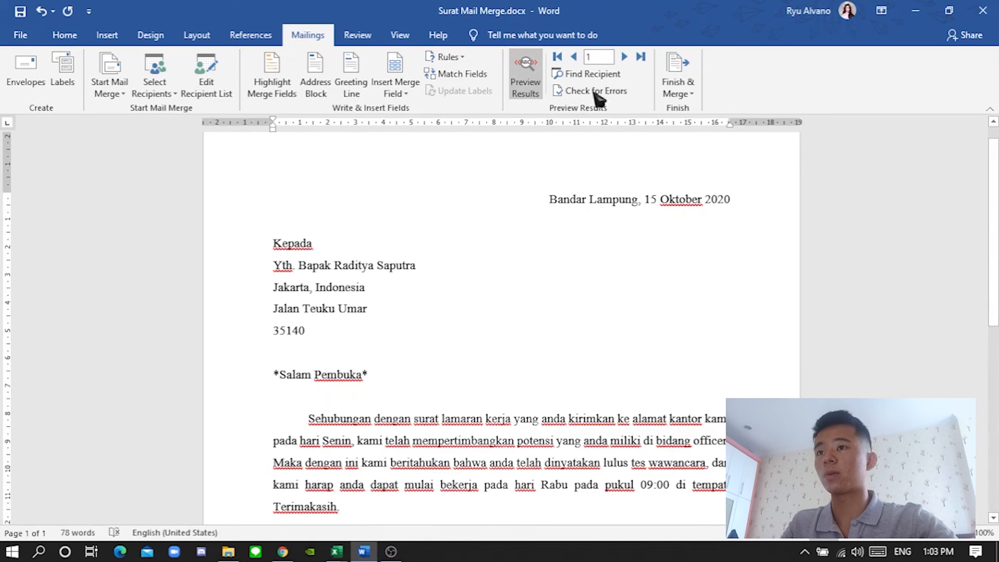
click(626, 57)
click(626, 57)
click(626, 58)
click(626, 58)
click(626, 57)
click(625, 58)
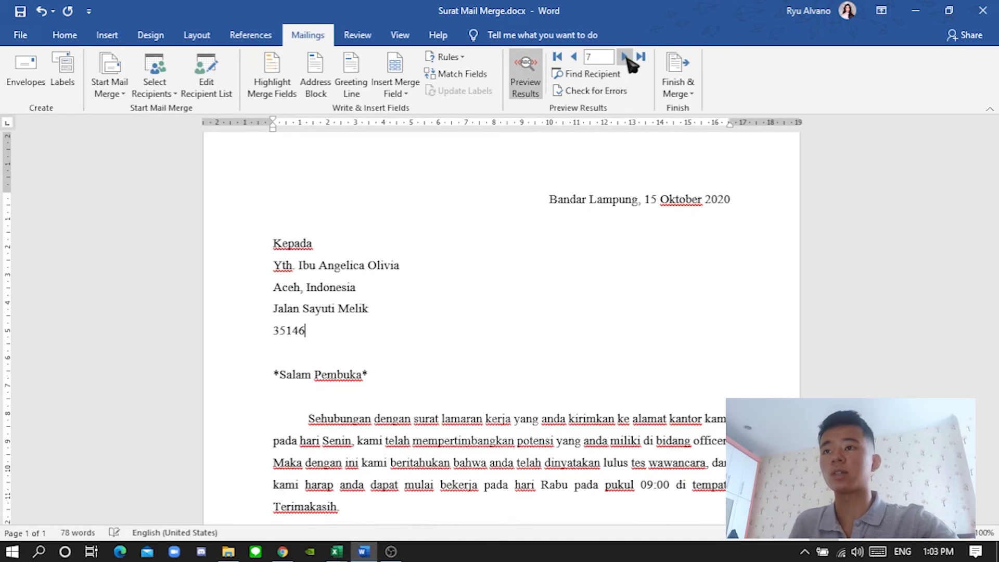
click(625, 58)
click(574, 57)
click(574, 57)
click(573, 58)
click(574, 58)
click(574, 57)
click(574, 57)
click(574, 58)
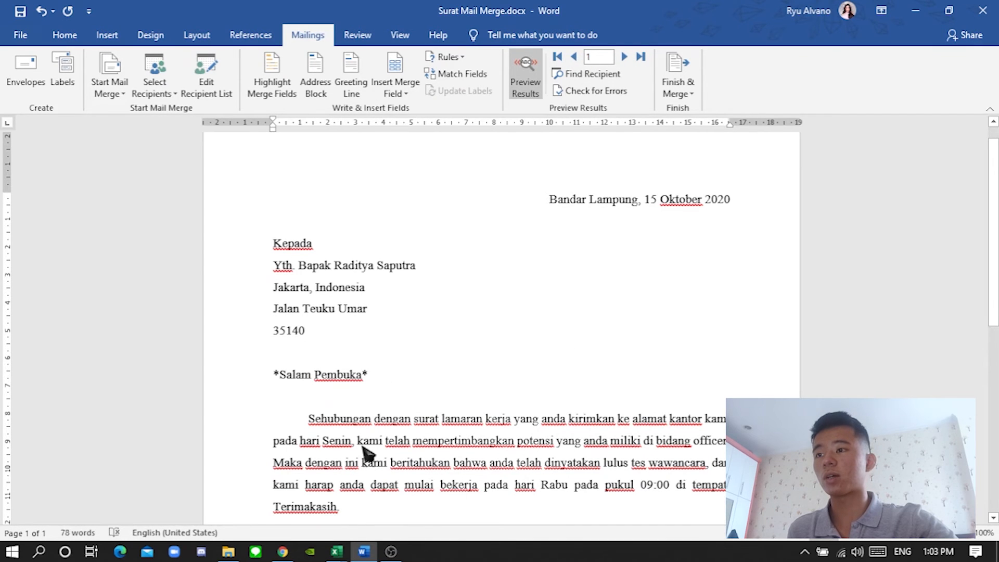
Advance the letter preview to recipient record 5 and check its address block
scroll(380, 308, up, 1)
click(624, 57)
click(624, 57)
click(624, 57)
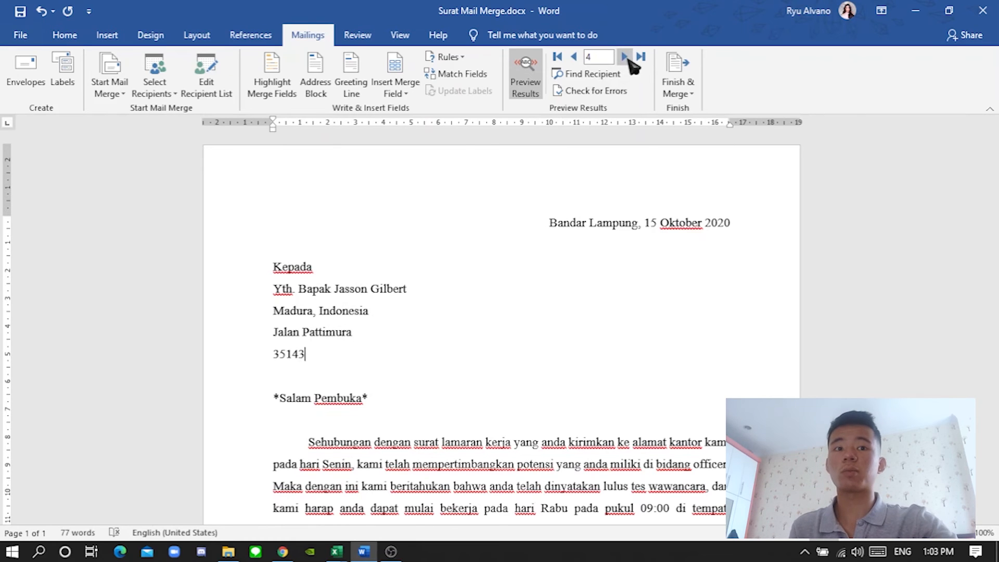
click(624, 58)
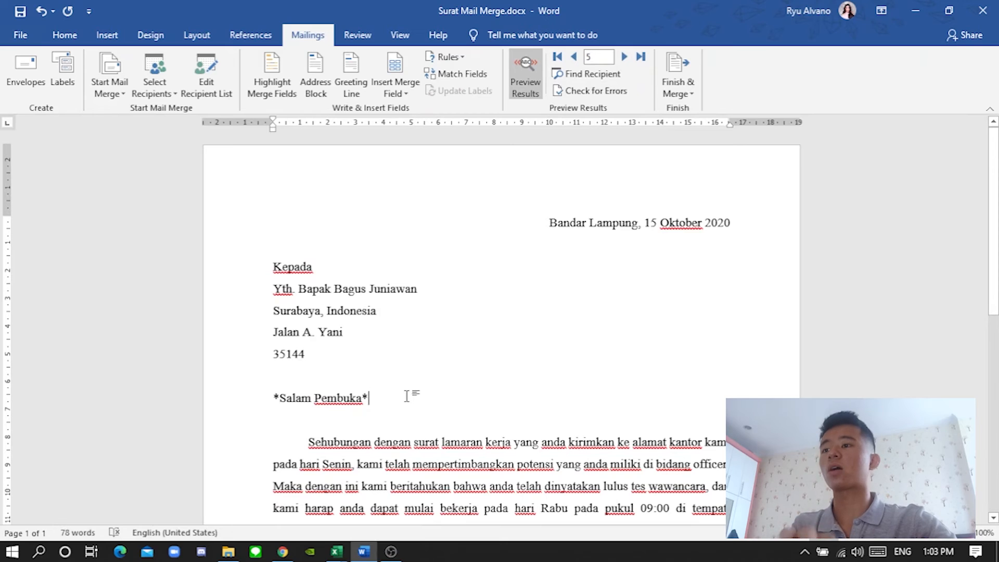
Delete the *Salam Pembuka* placeholder and turn off the results preview so the letter shows its merge fields
key(BackSpace)
key(BackSpace)
key(BackSpace)
key(BackSpace)
key(BackSpace)
key(BackSpace)
key(BackSpace)
key(BackSpace)
key(BackSpace)
key(BackSpace)
key(BackSpace)
key(BackSpace)
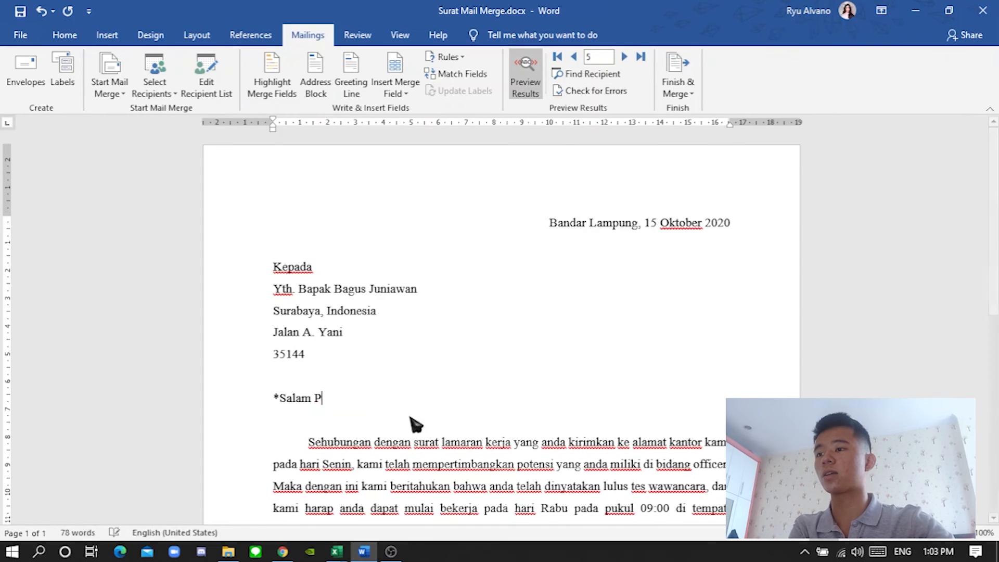
click(525, 76)
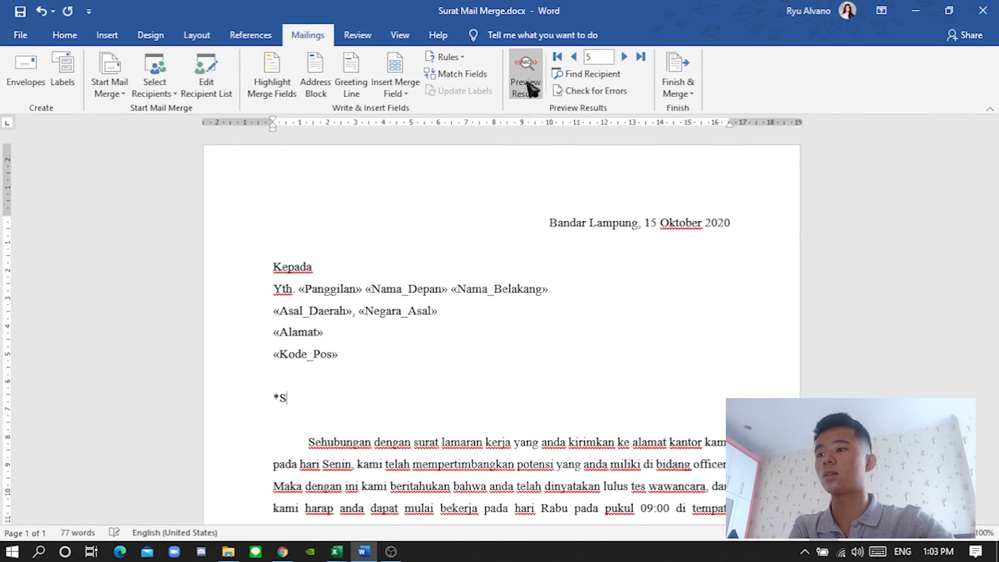
key(BackSpace)
key(BackSpace)
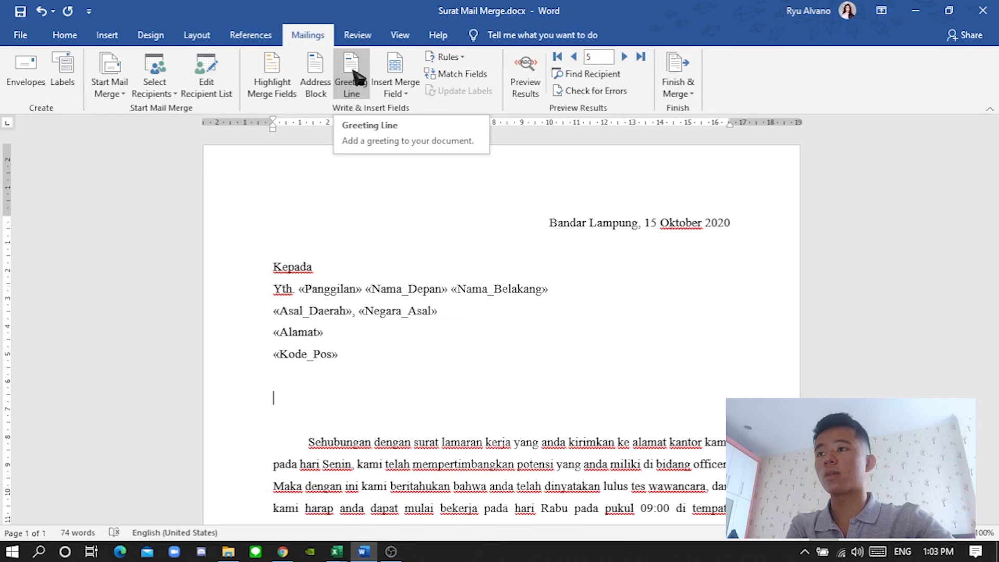
Start a greeting line on the emptied line, using "Dear", the first-and-last-name format with suffix, and a comma
click(351, 76)
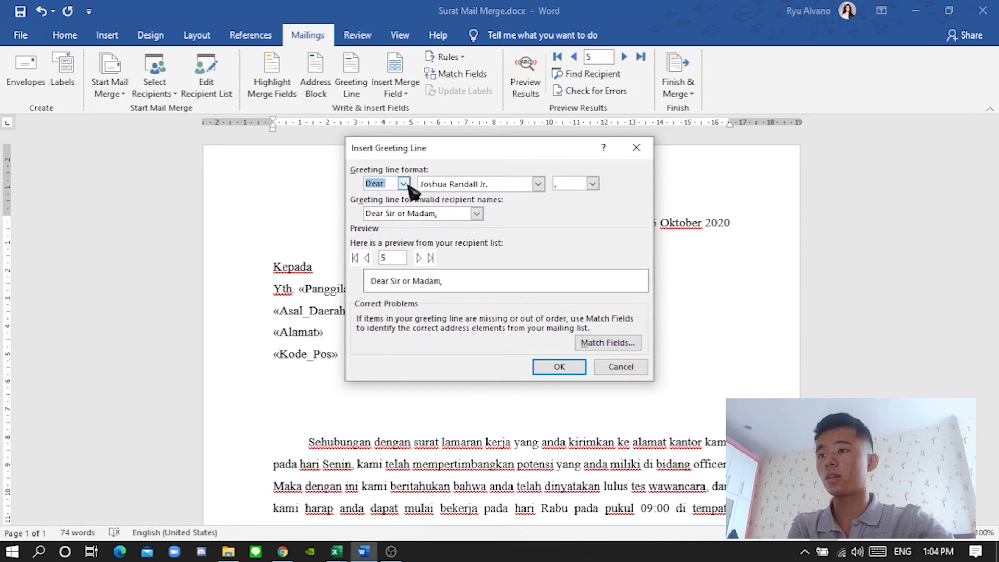
click(538, 184)
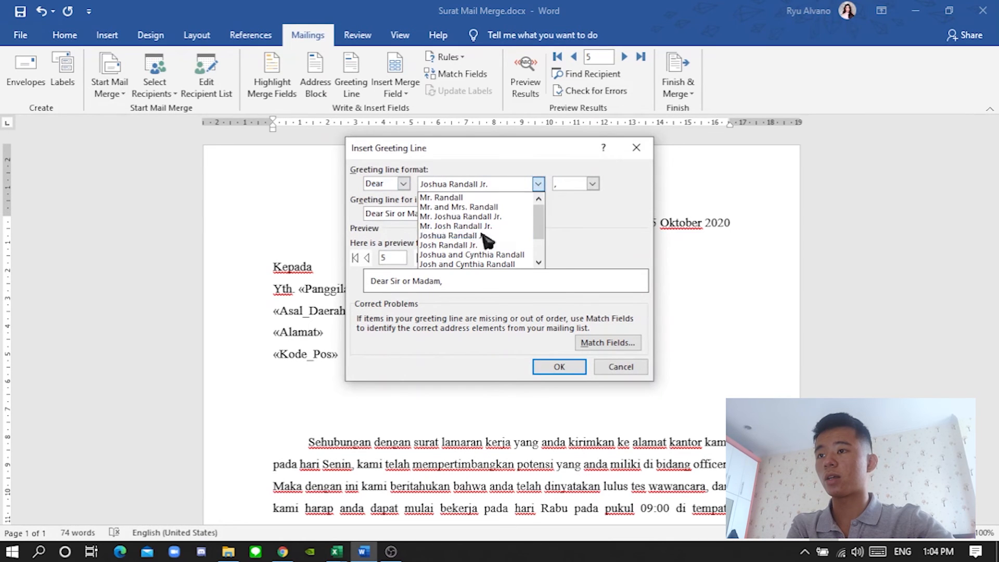
click(458, 229)
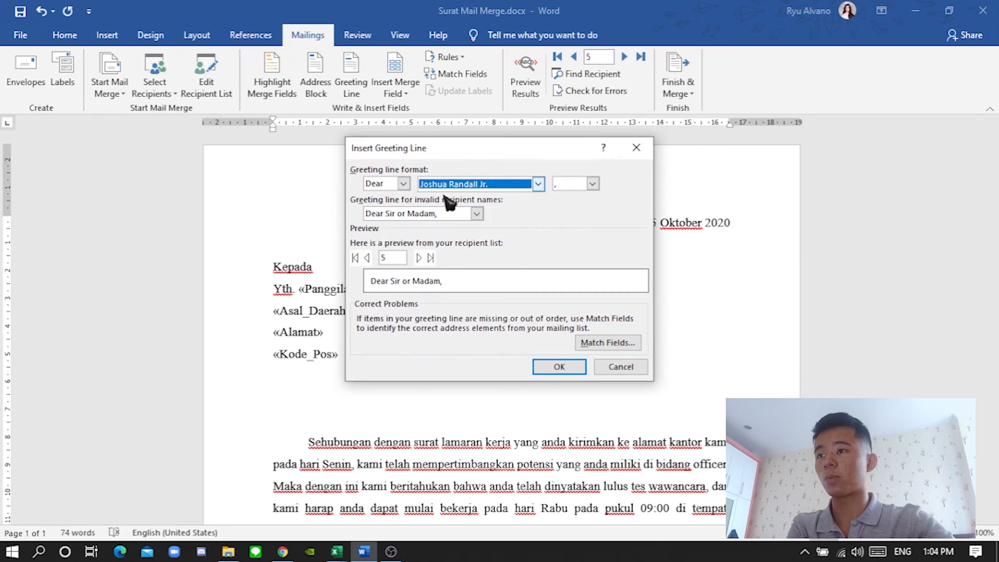
click(419, 258)
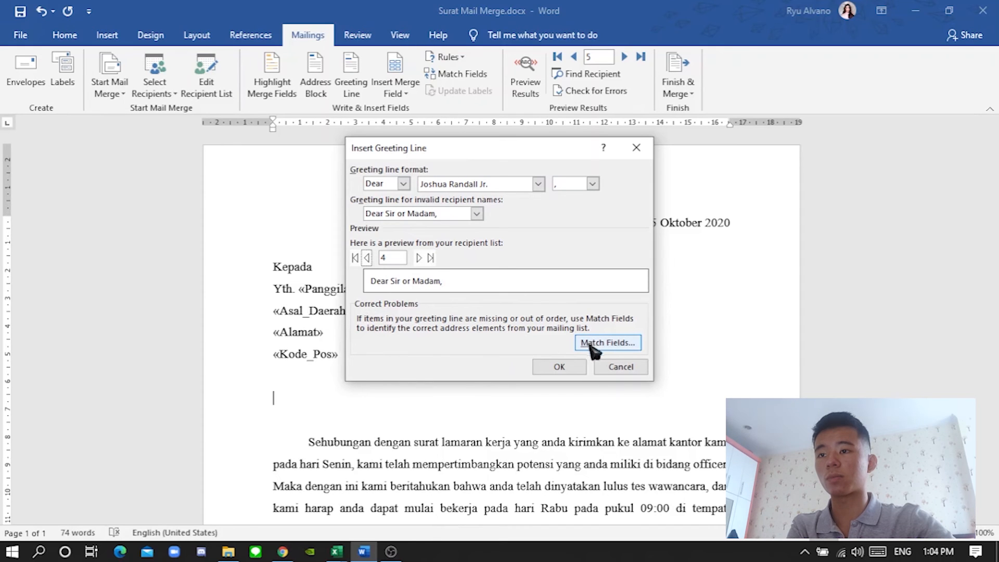
Match First Name to Nama Depan and Last Name to Nama Belakang, and remember this matching for this set of data sources
click(608, 343)
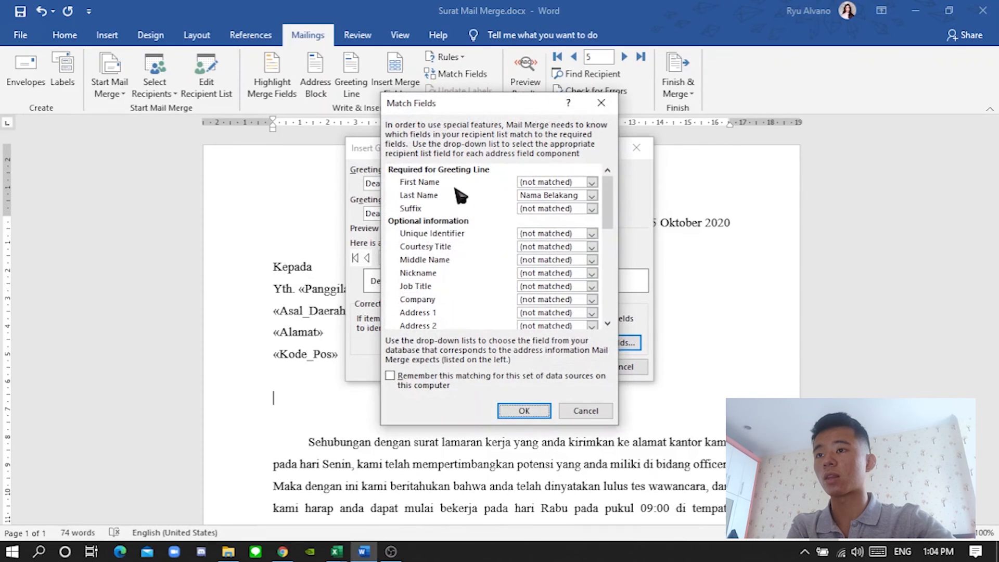
click(591, 182)
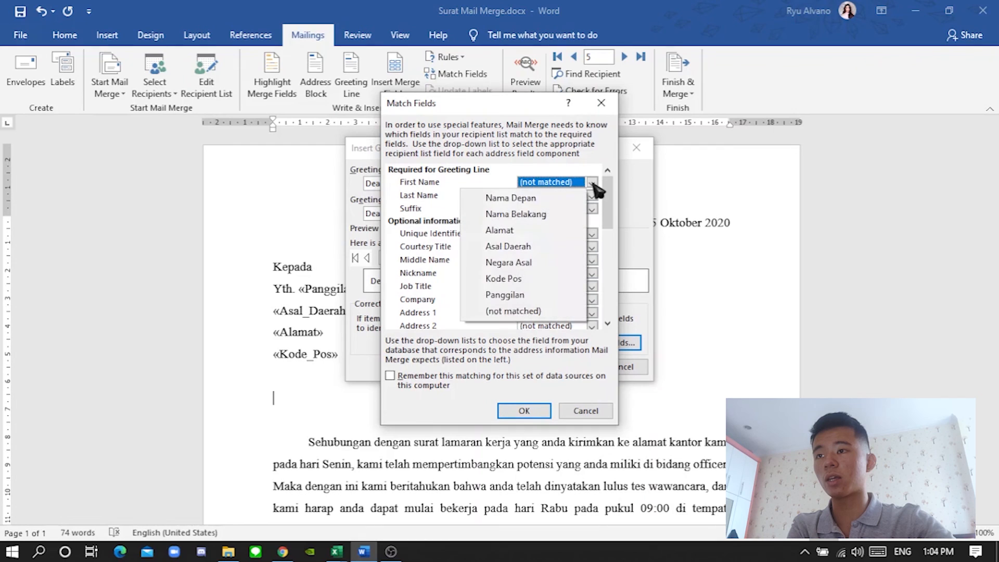
click(530, 198)
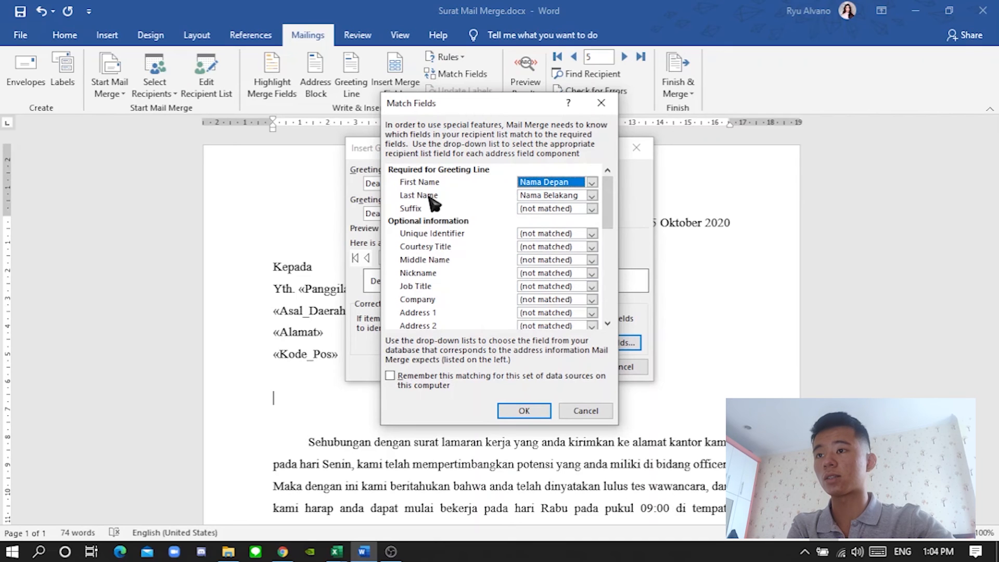
click(591, 196)
click(531, 228)
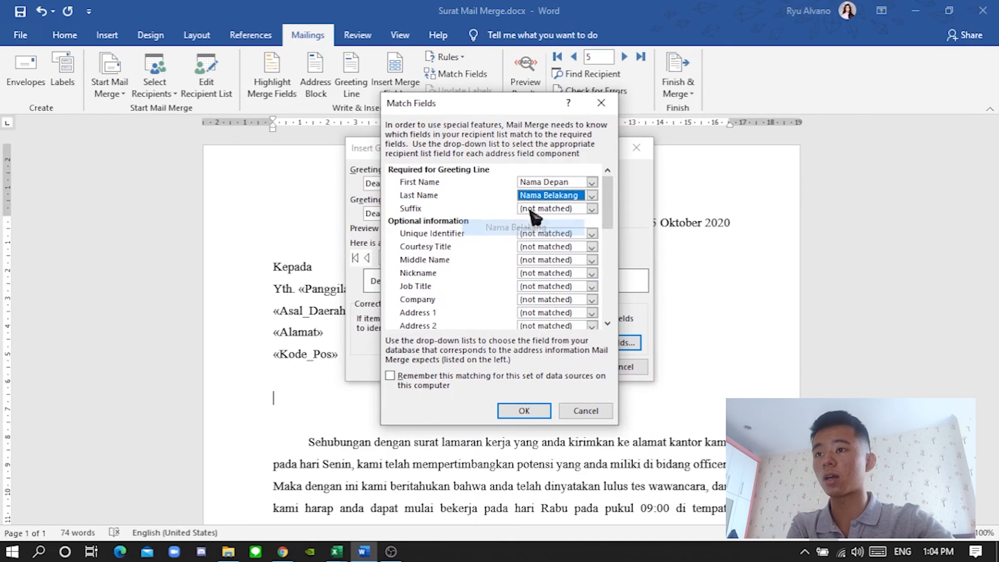
click(510, 383)
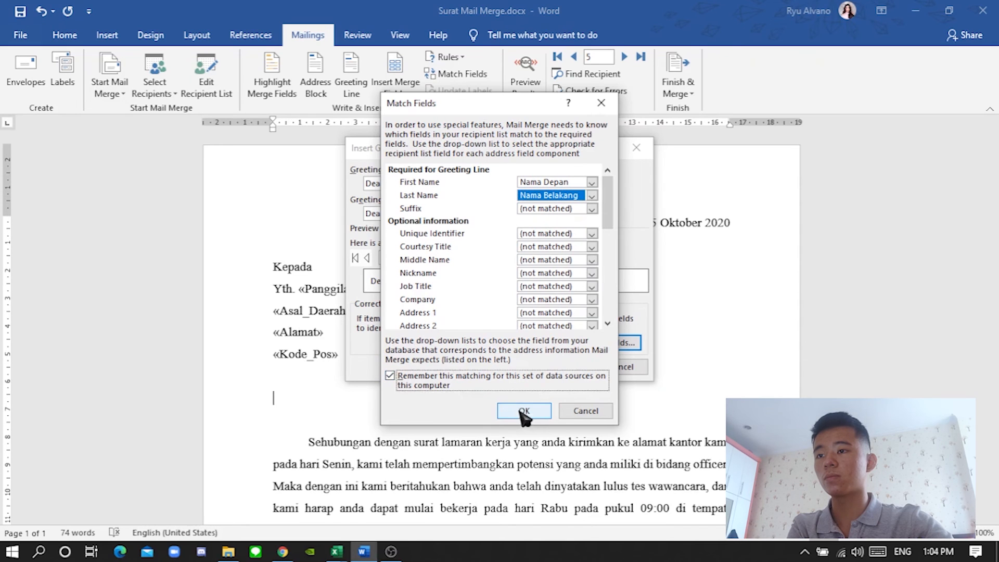
click(523, 411)
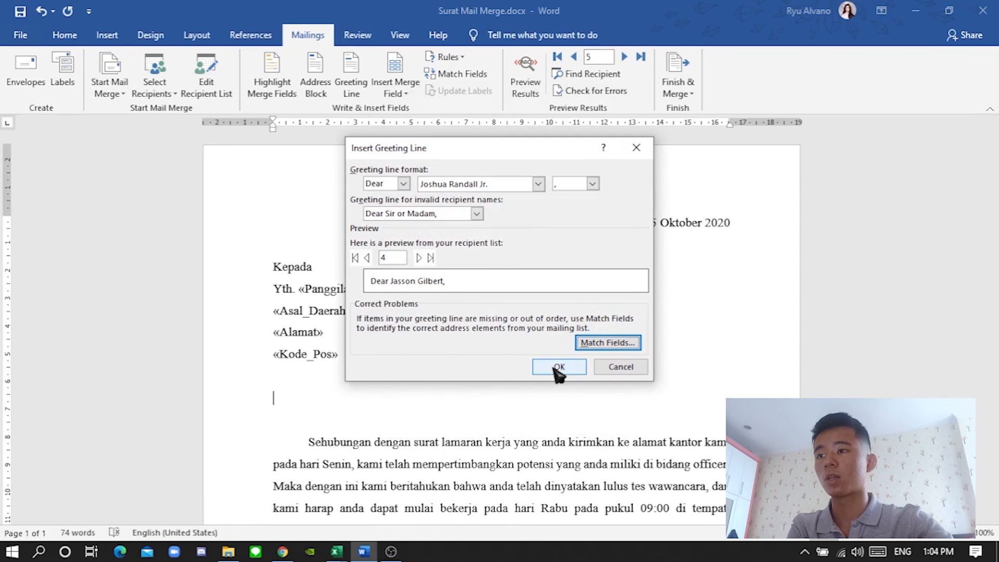
Check the greeting preview for records 5, 6 and the last recipient, and insert the greeting line into the letter
click(419, 257)
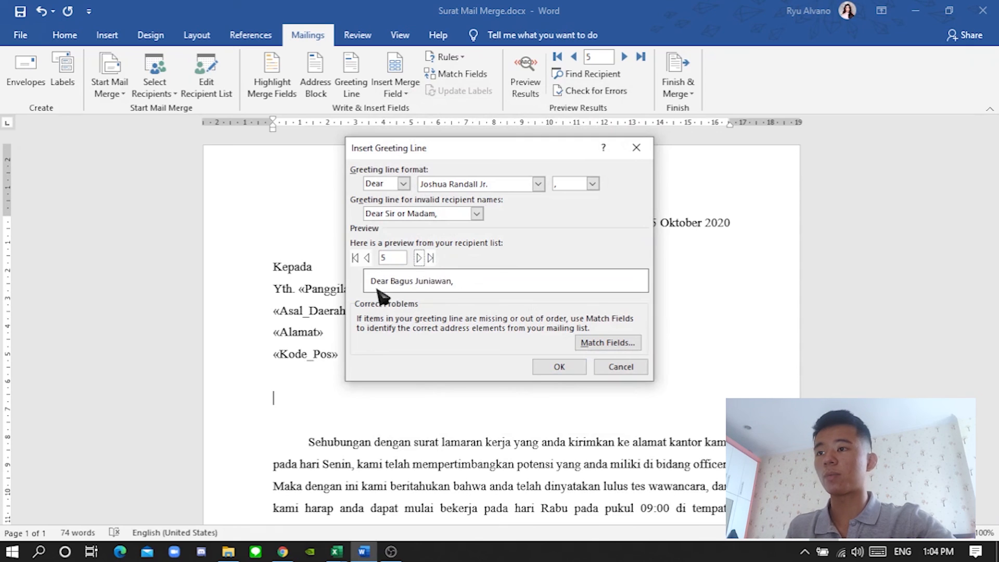
click(419, 257)
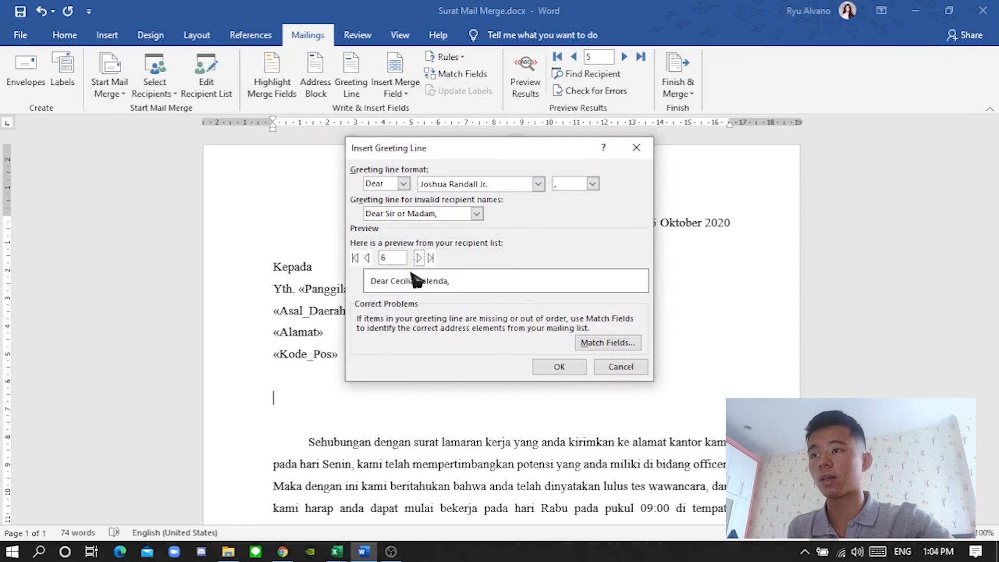
click(430, 257)
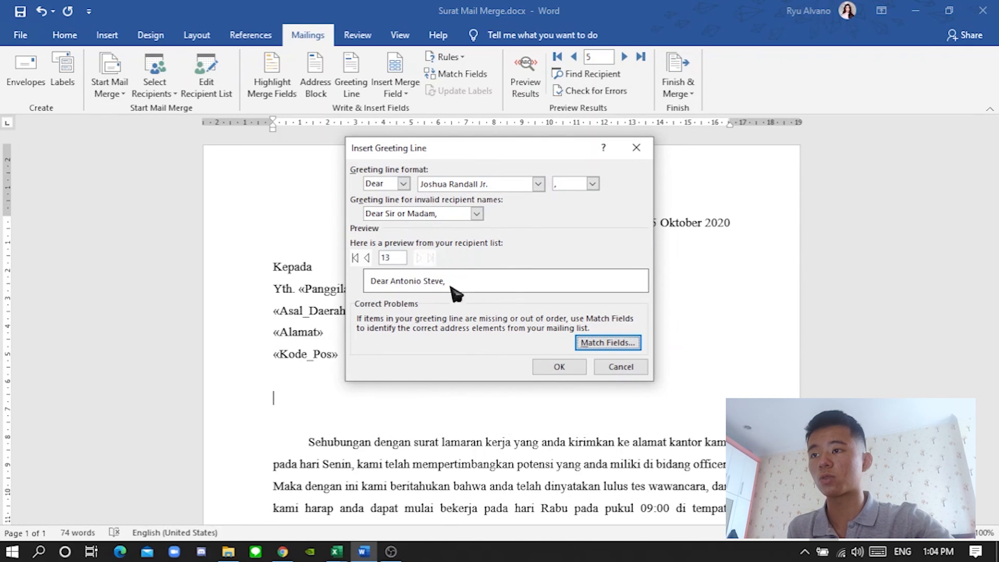
click(559, 367)
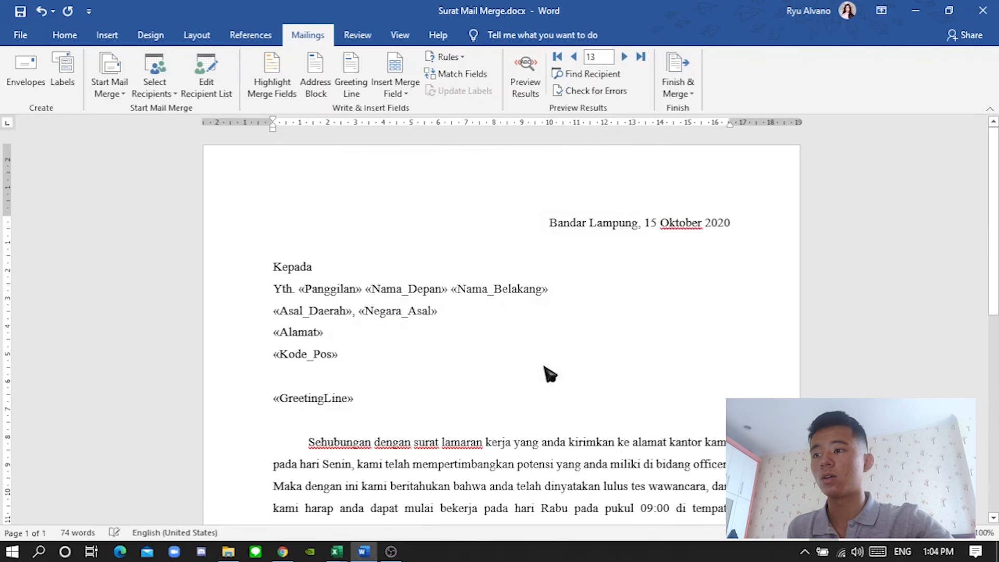
Preview the merged letter with its greeting line and go back to the first recipient record
click(311, 373)
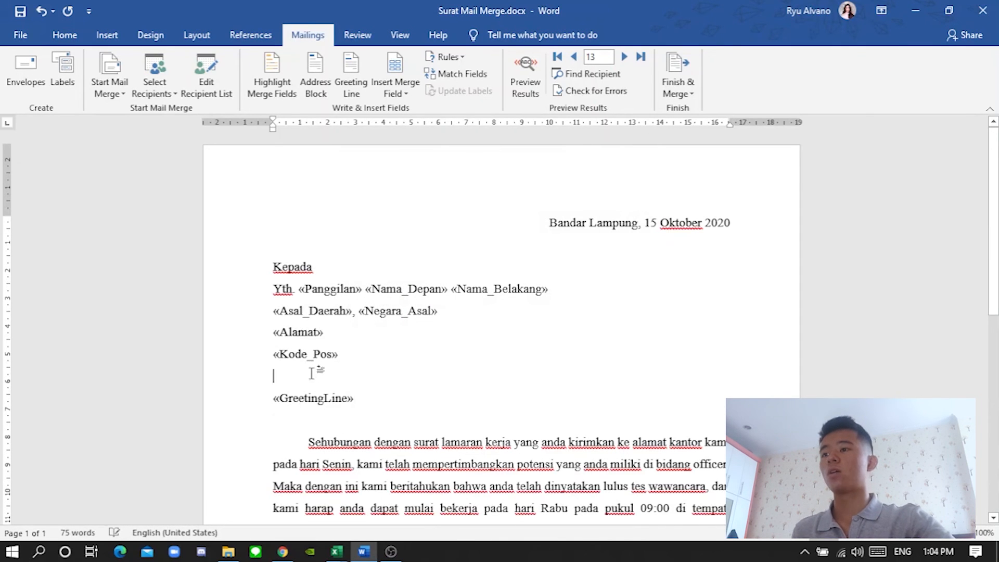
click(529, 89)
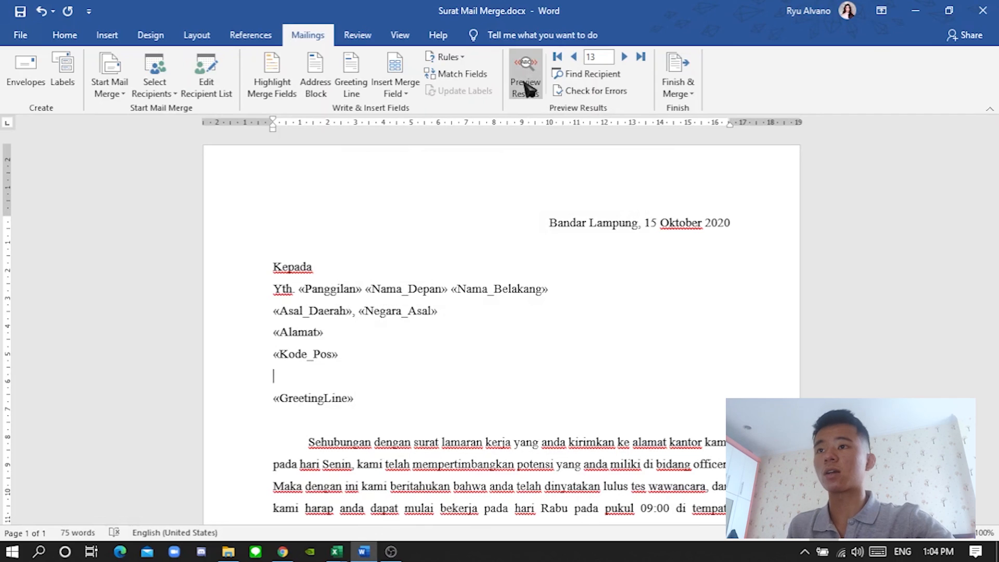
click(572, 57)
click(572, 57)
click(558, 57)
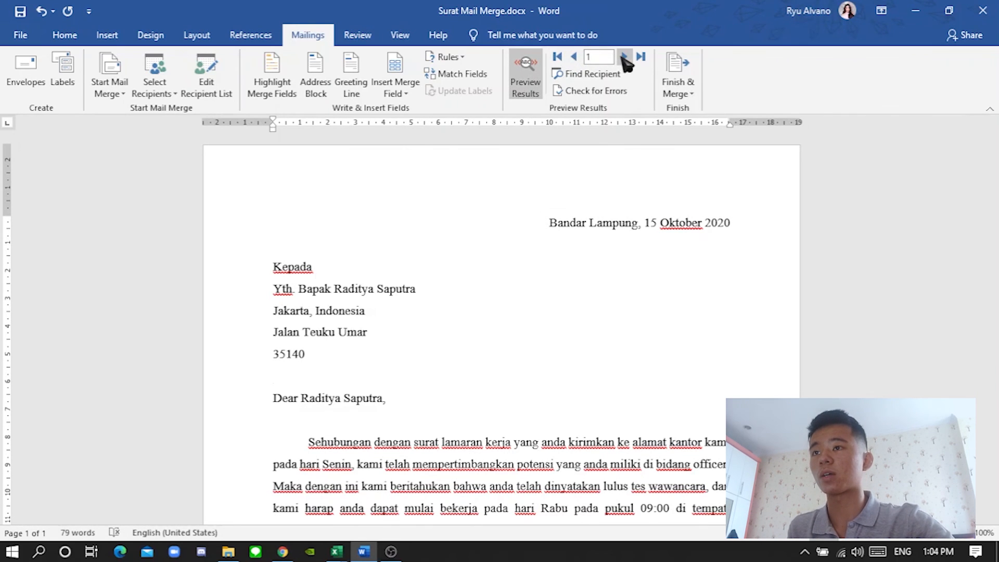
Browse the recipient previews forward to record 11 and review that letter from the address block and greeting down to the signature
click(624, 58)
click(624, 57)
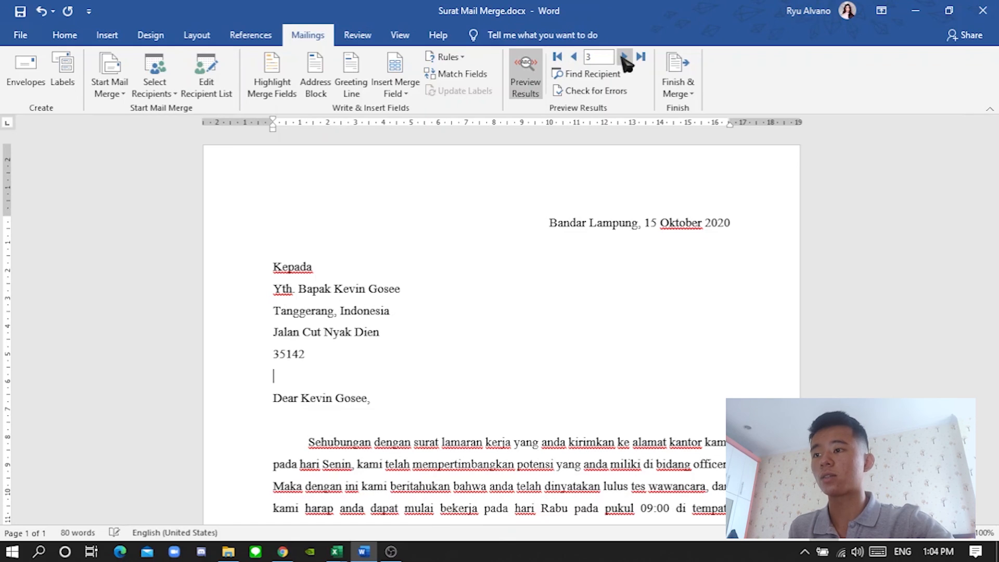
click(624, 57)
click(623, 57)
click(624, 58)
click(624, 58)
click(625, 59)
click(625, 58)
click(624, 58)
click(625, 58)
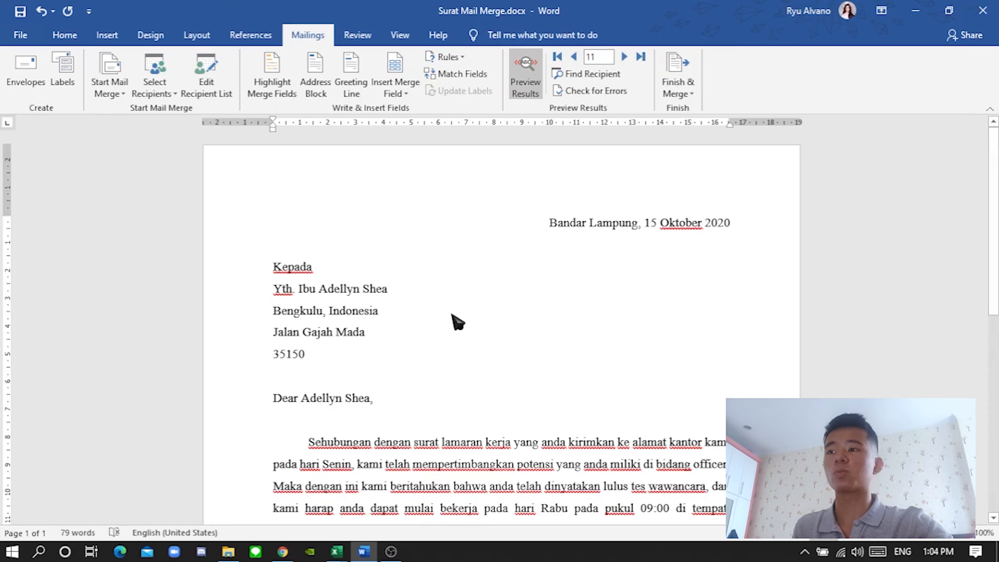
scroll(351, 370, down, 1)
scroll(354, 371, down, 2)
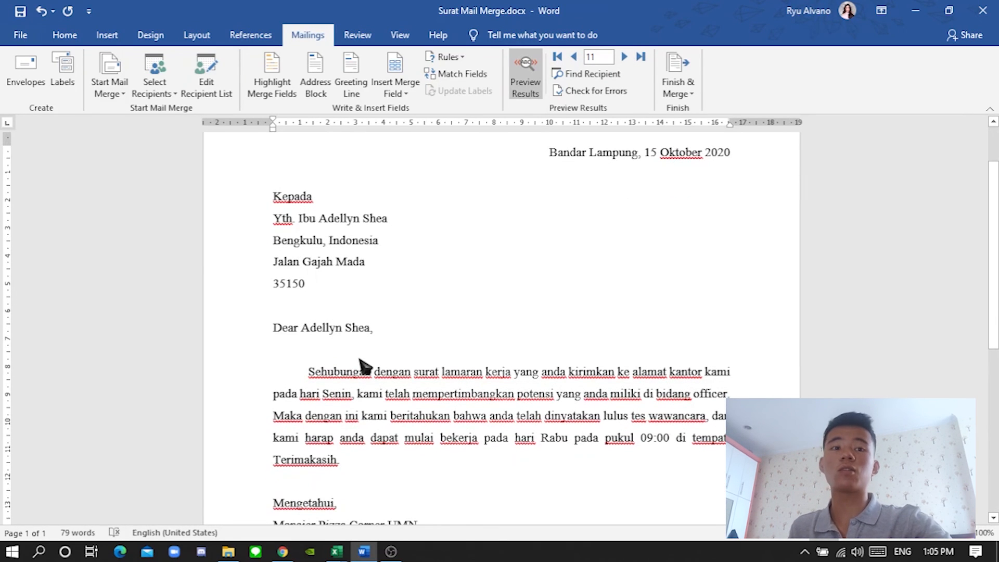
scroll(364, 359, down, 1)
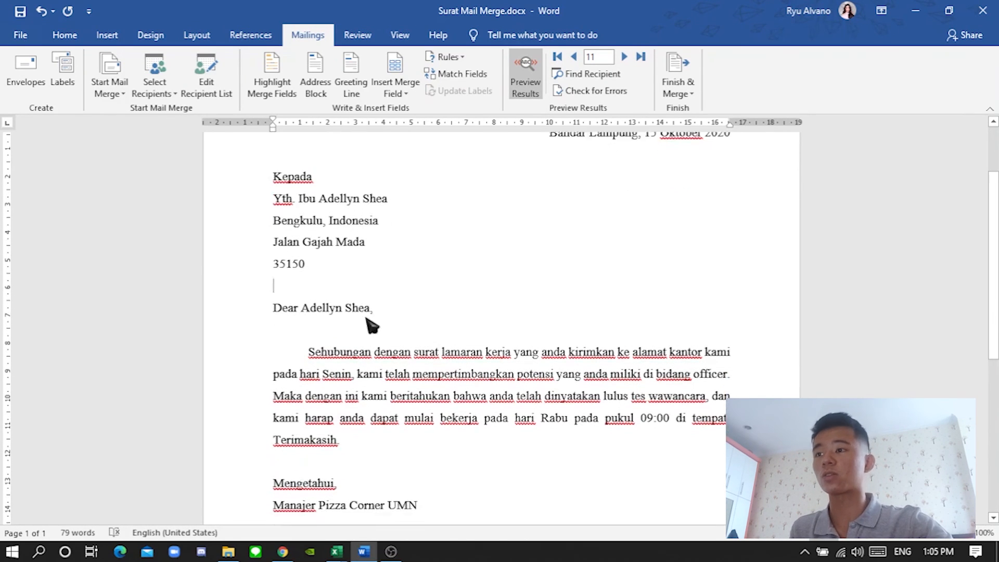
scroll(416, 333, down, 4)
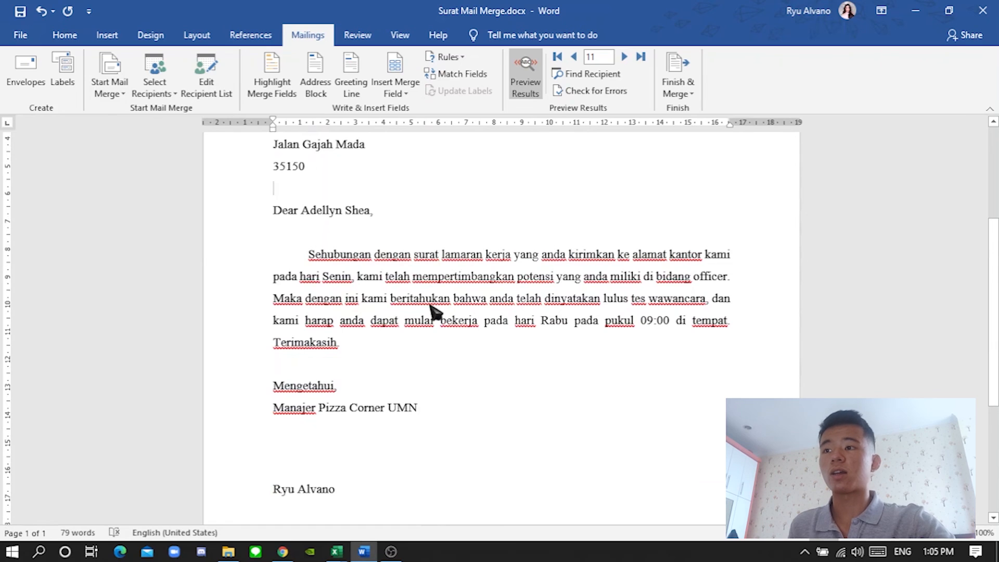
scroll(432, 338, up, 8)
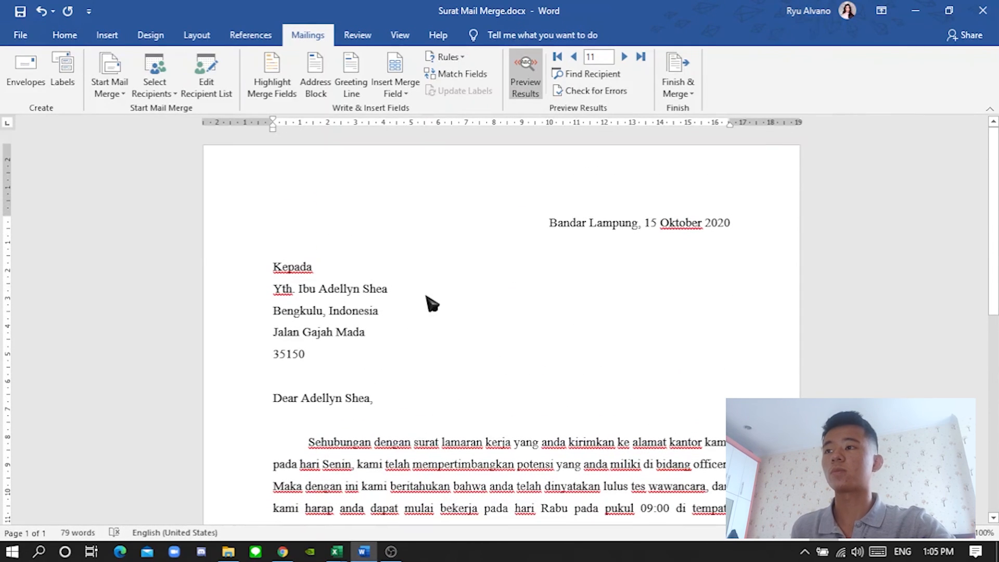